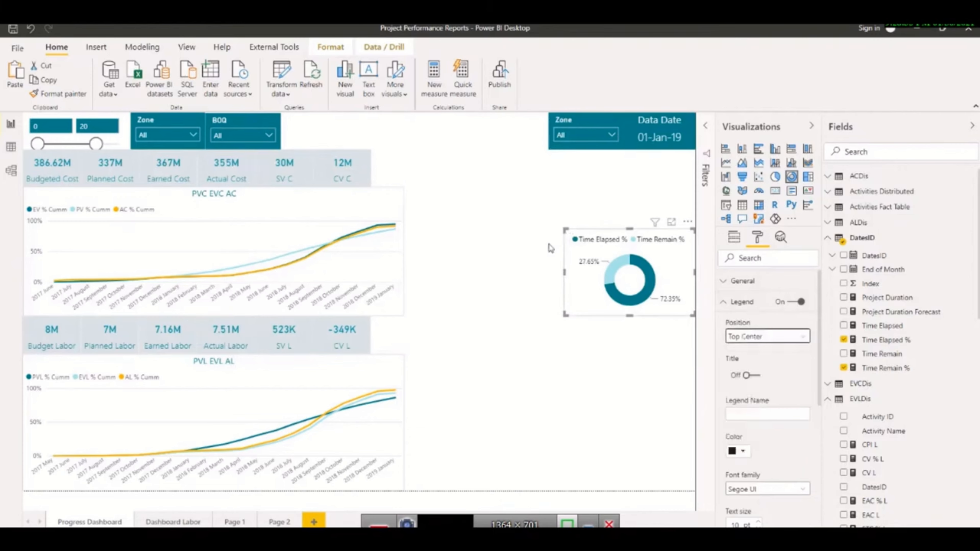
Step: Narrow the time elapsed and time remain donut chart slightly and turn on its border
left_click_drag(567, 274, 572, 274)
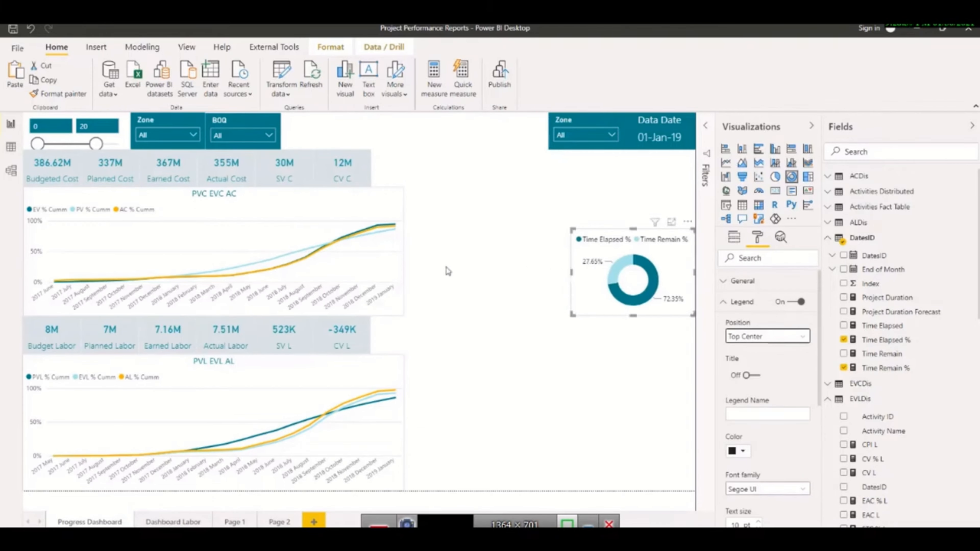
left_click(418, 295)
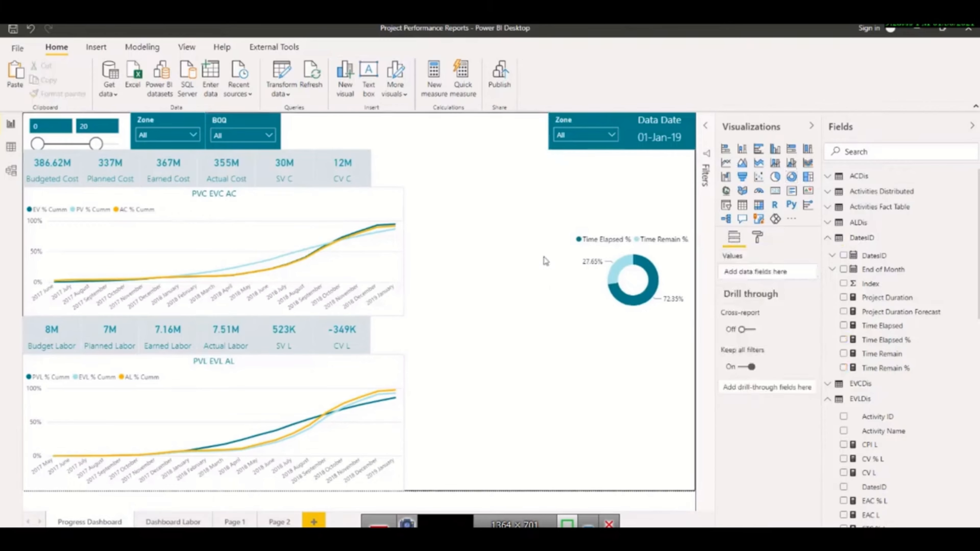
left_click(675, 261)
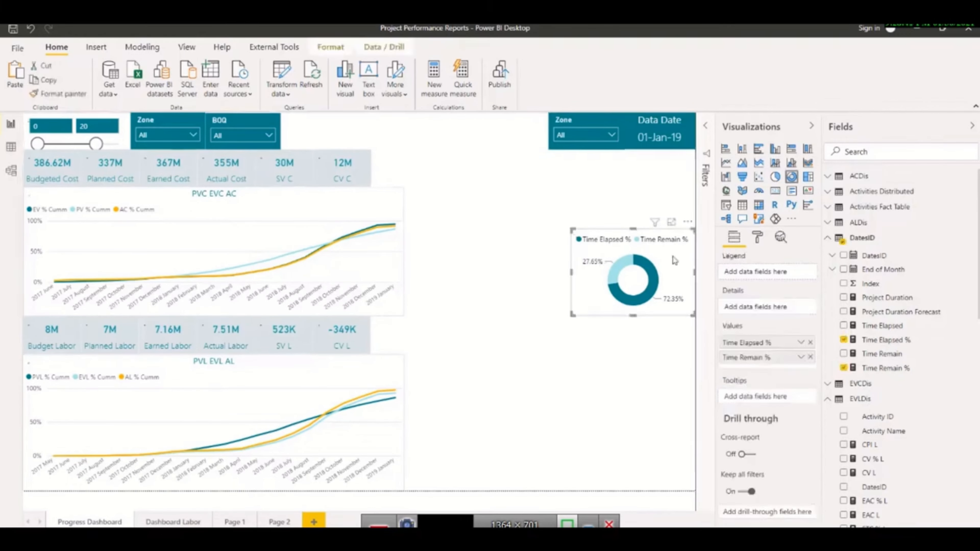
left_click(758, 238)
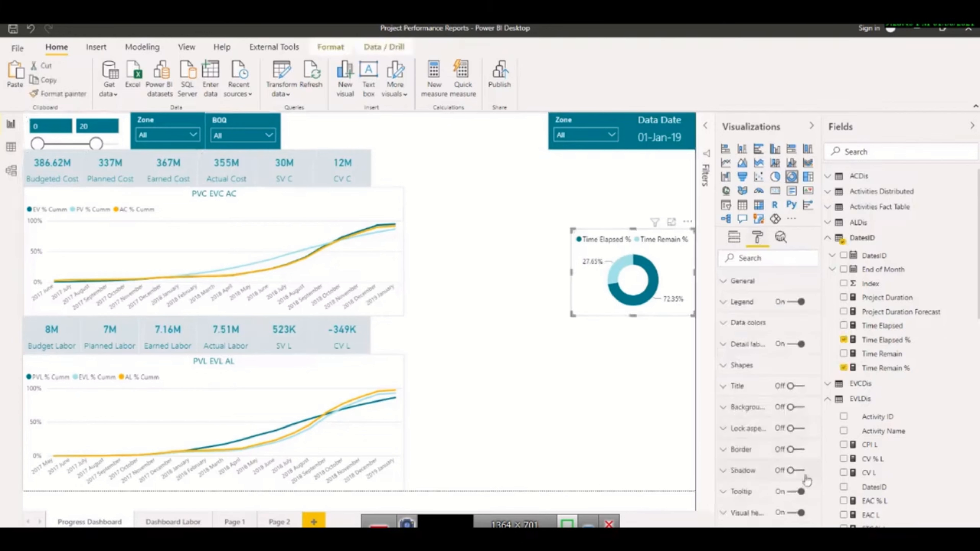
left_click(798, 450)
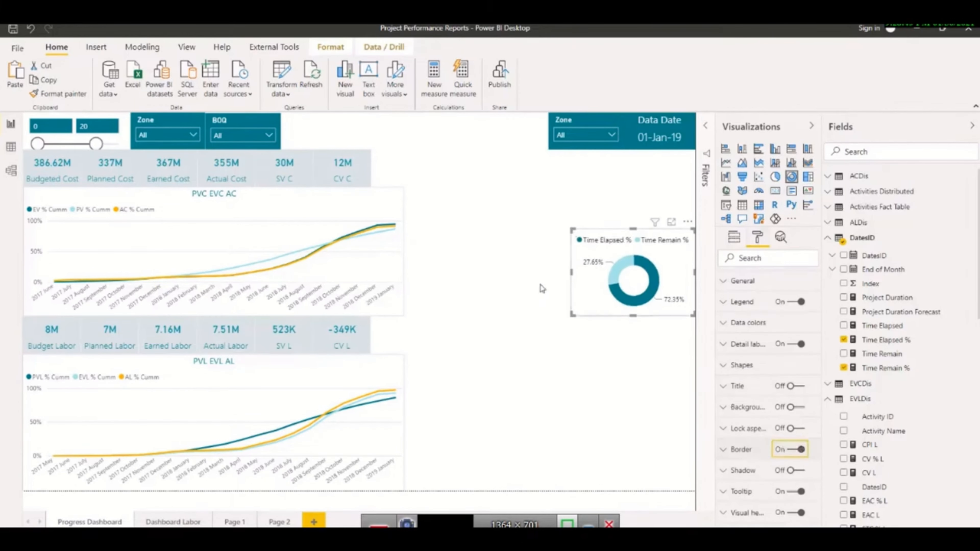
left_click(555, 301)
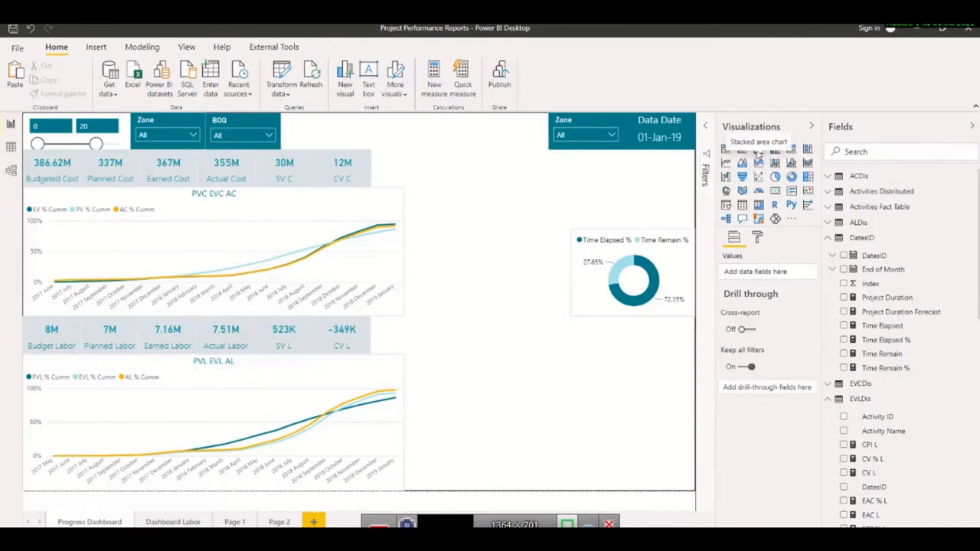
Step: Insert a clustered bar chart and fit it between the PVC EVC AC line chart and the donut chart, matching the donut's height
left_click(758, 148)
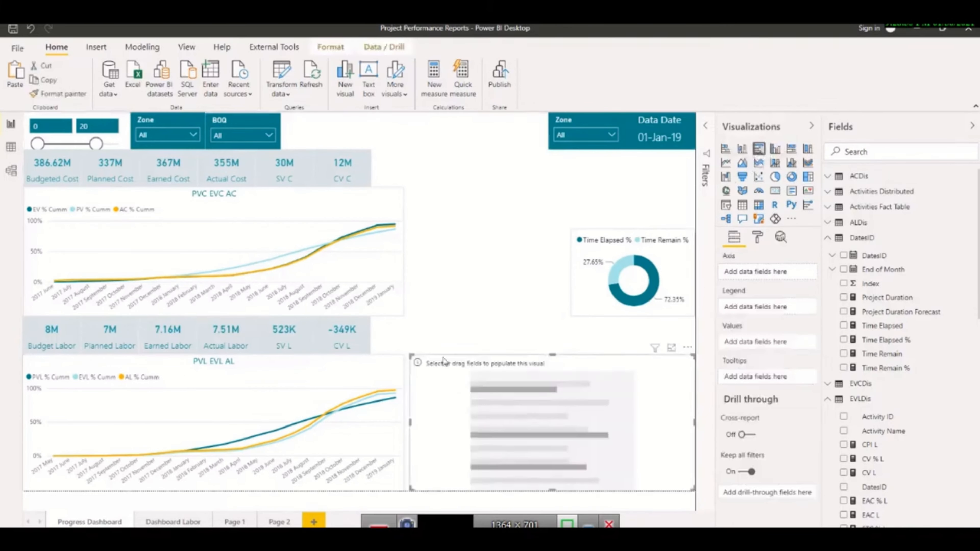
left_click_drag(447, 396, 445, 222)
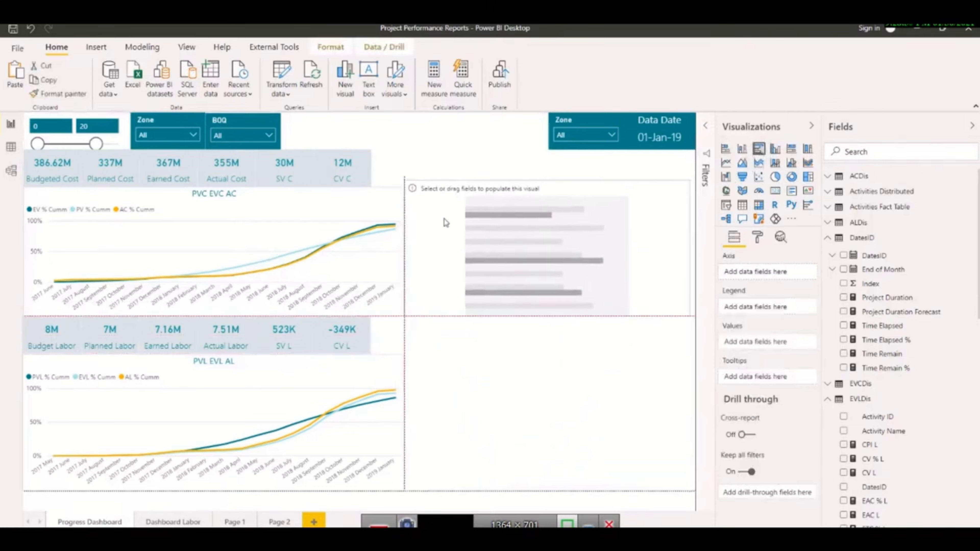
left_click_drag(689, 250, 570, 256)
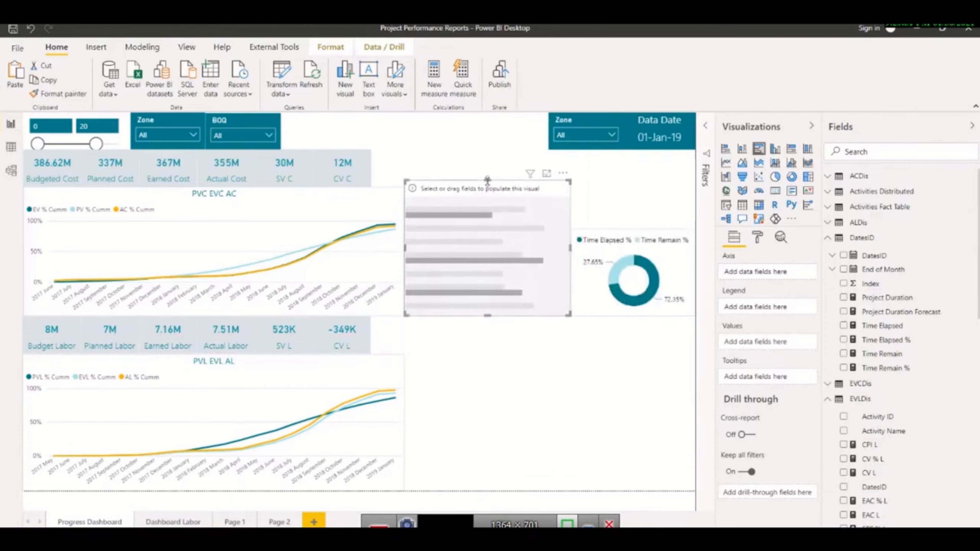
left_click_drag(487, 180, 495, 231)
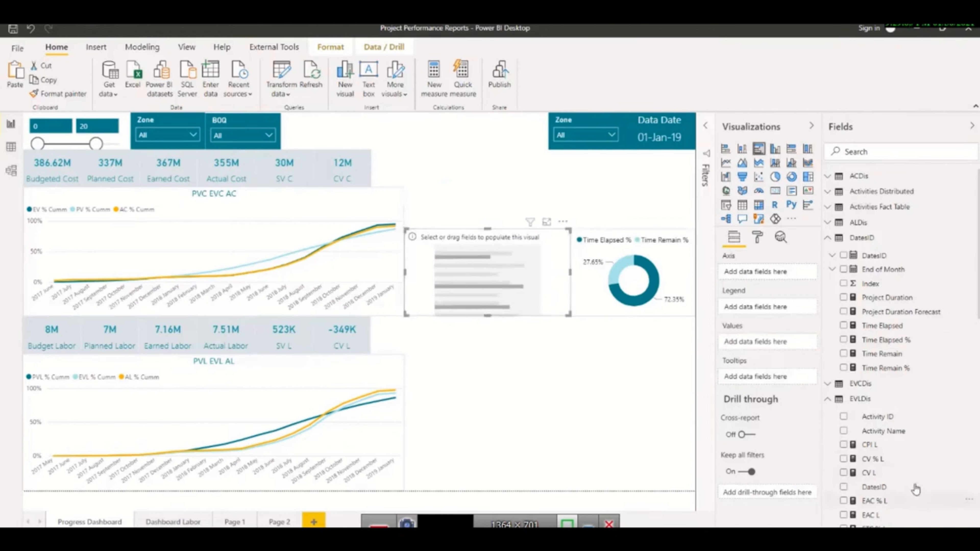
Step: Add Project Duration, Time Elapsed and Time Remain as values of the new bar chart
left_click_drag(887, 300, 741, 347)
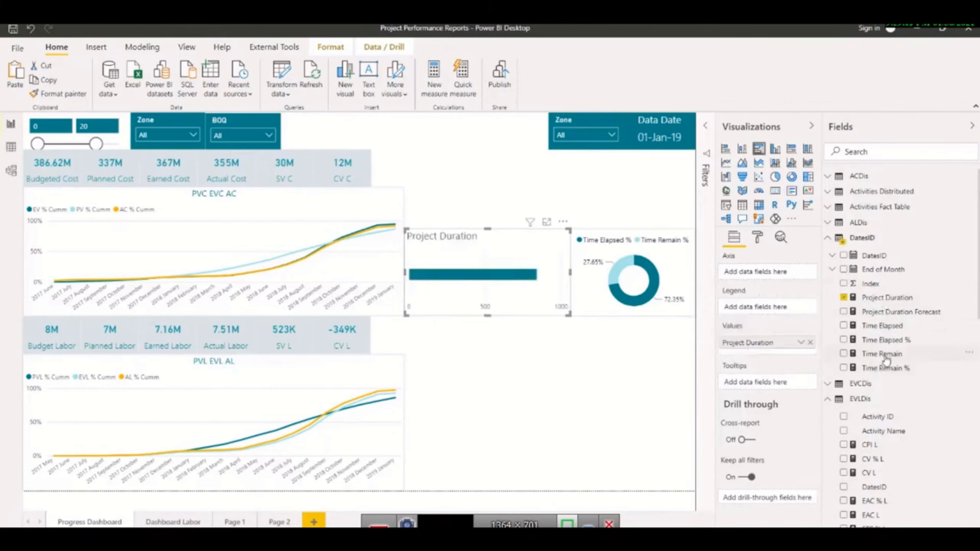
left_click_drag(883, 327, 741, 353)
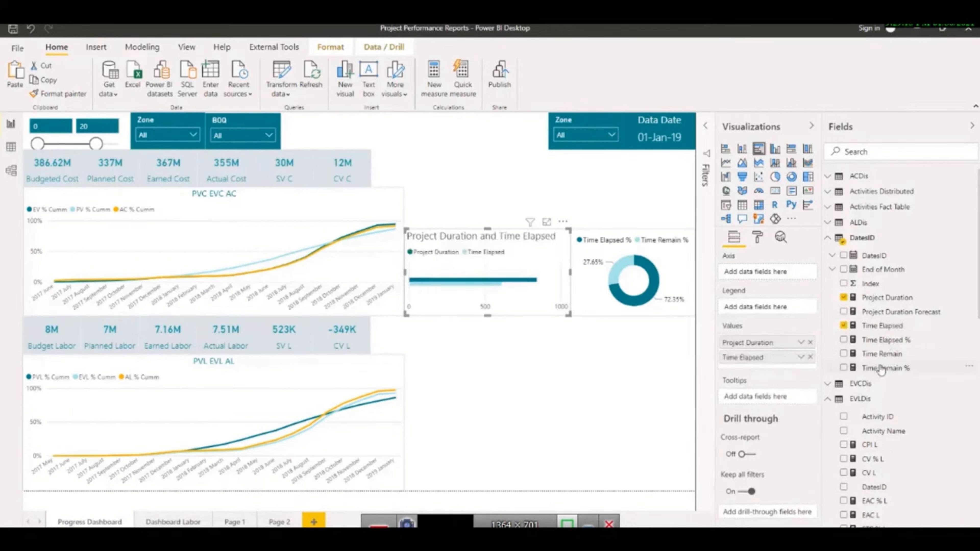
left_click_drag(881, 353, 745, 367)
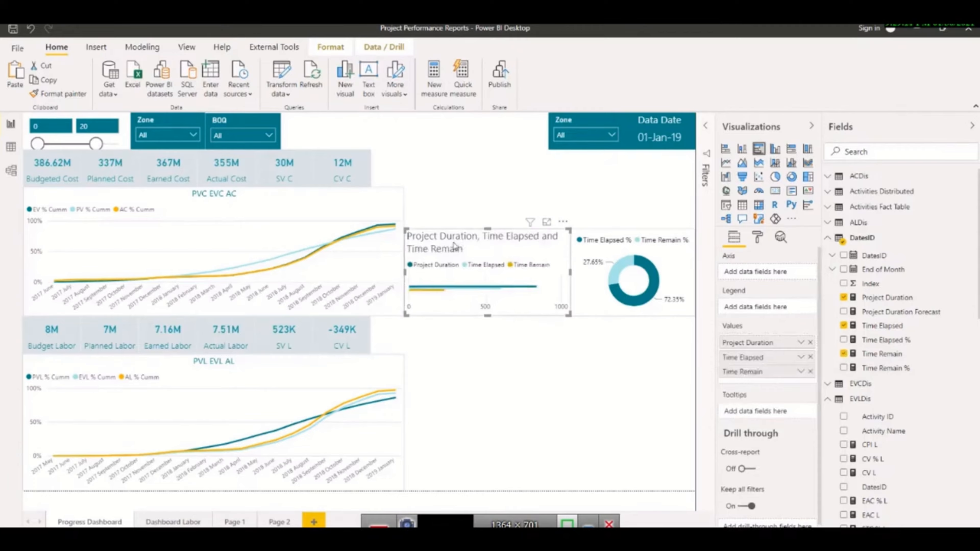
Step: Turn off the title of the project duration bar chart
left_click(757, 239)
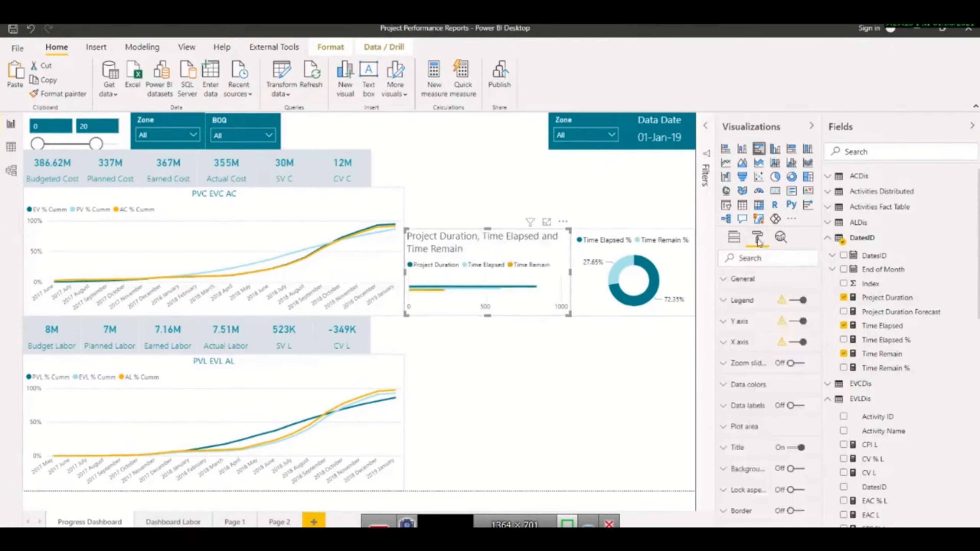
left_click(798, 455)
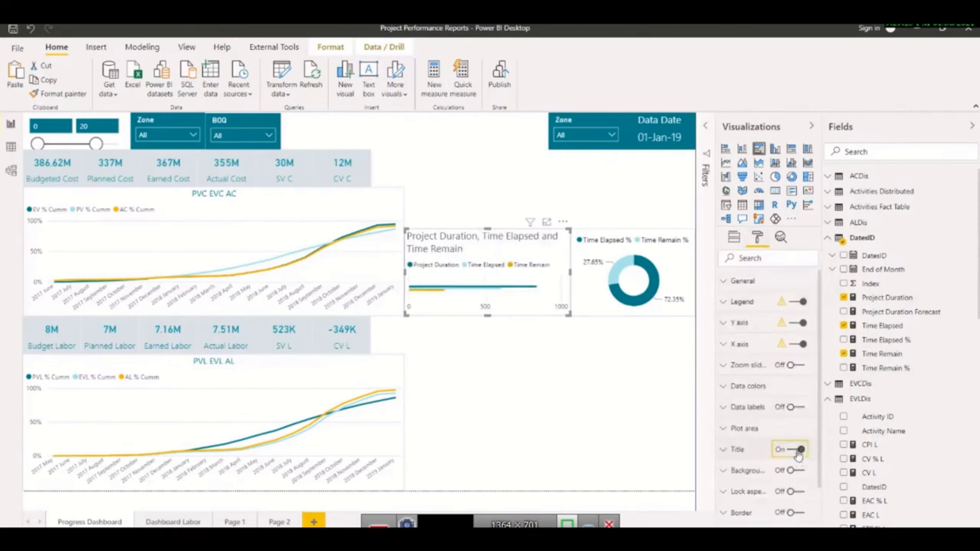
left_click(799, 454)
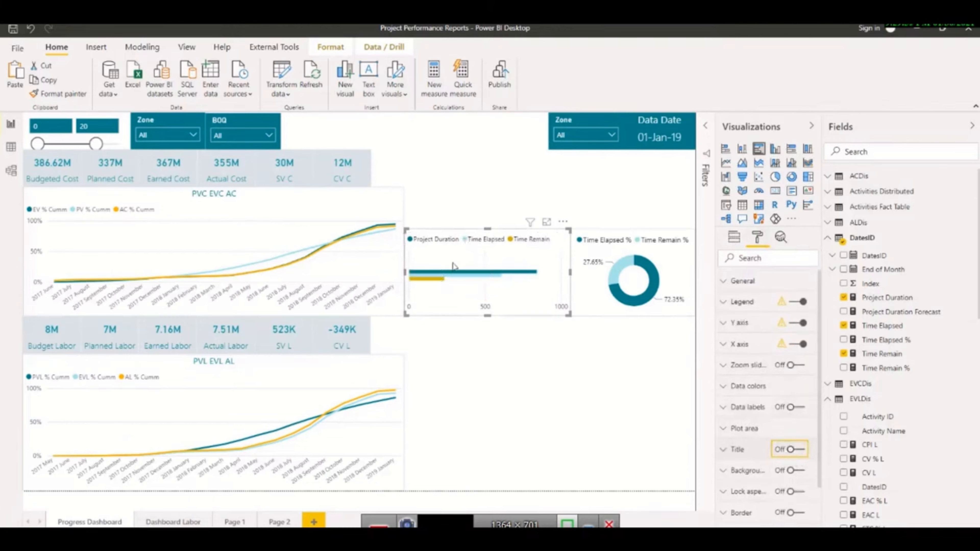
Step: Set the bar chart's Y-axis minimum category width to 91, maximum size to 26% and inner padding to 18%, and turn on data labels
left_click(722, 324)
scroll(768, 465, "down", 2)
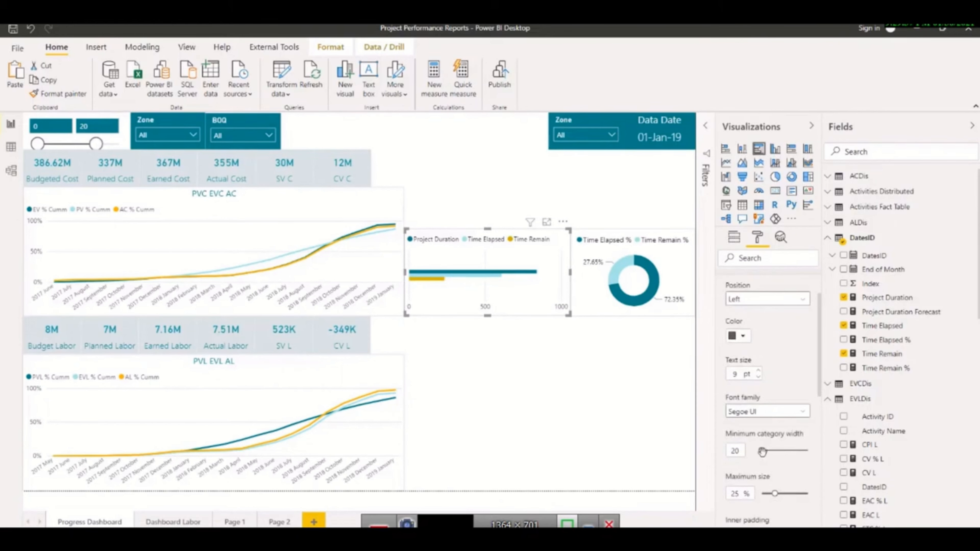
left_click_drag(767, 451, 775, 450)
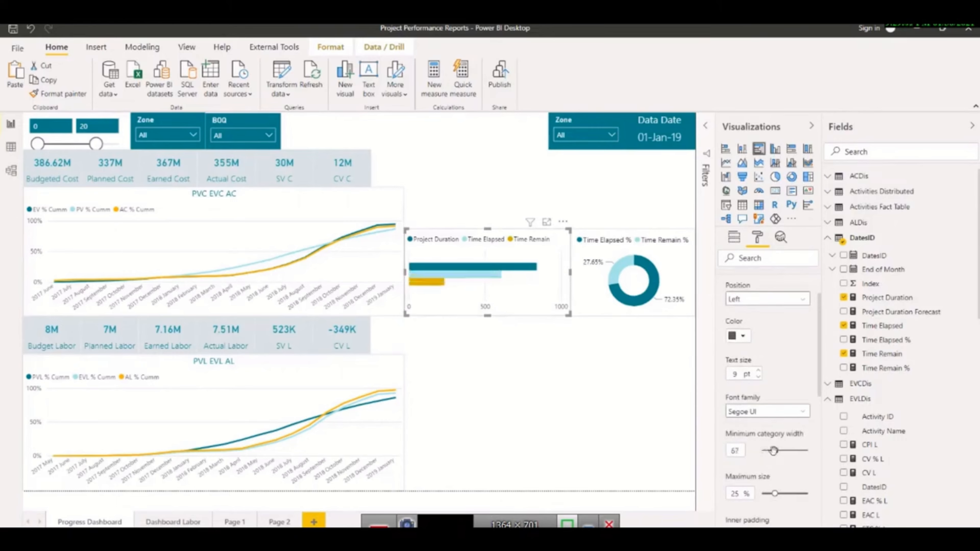
left_click_drag(772, 451, 788, 451)
mouse_move(775, 493)
left_mouse_down()
mouse_move(790, 494)
mouse_move(776, 494)
mouse_move(789, 478)
mouse_move(777, 478)
left_mouse_up()
scroll(780, 483, "down", 2)
left_click_drag(786, 392, 782, 393)
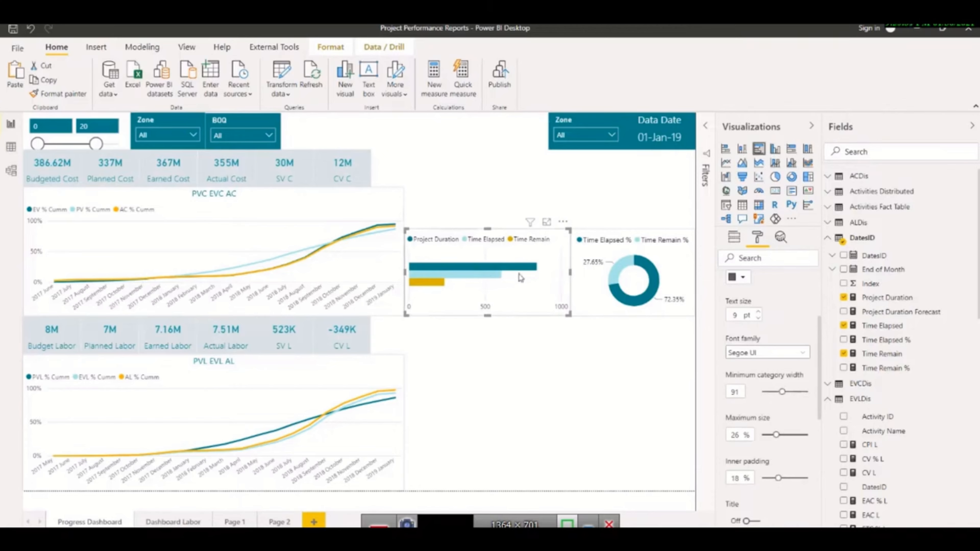
scroll(791, 354, "up", 3)
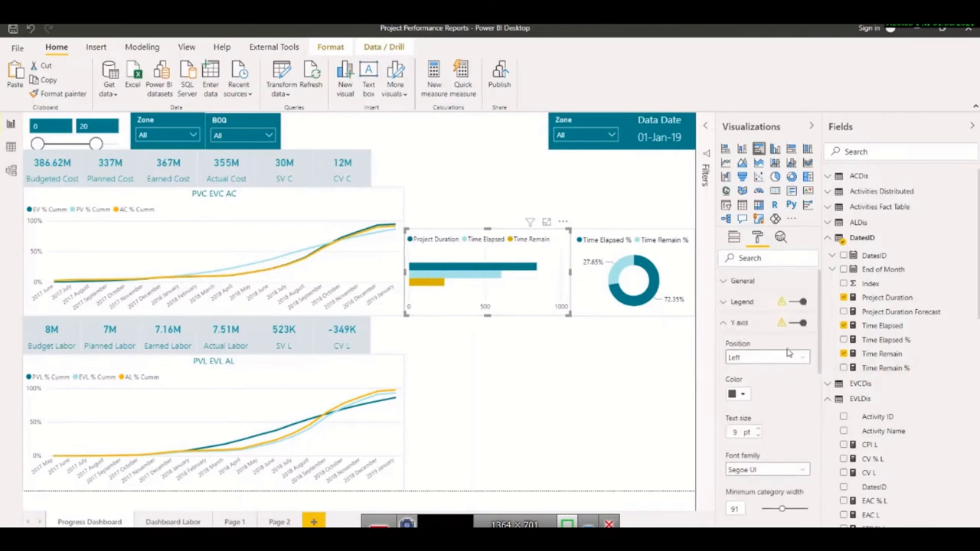
left_click(724, 323)
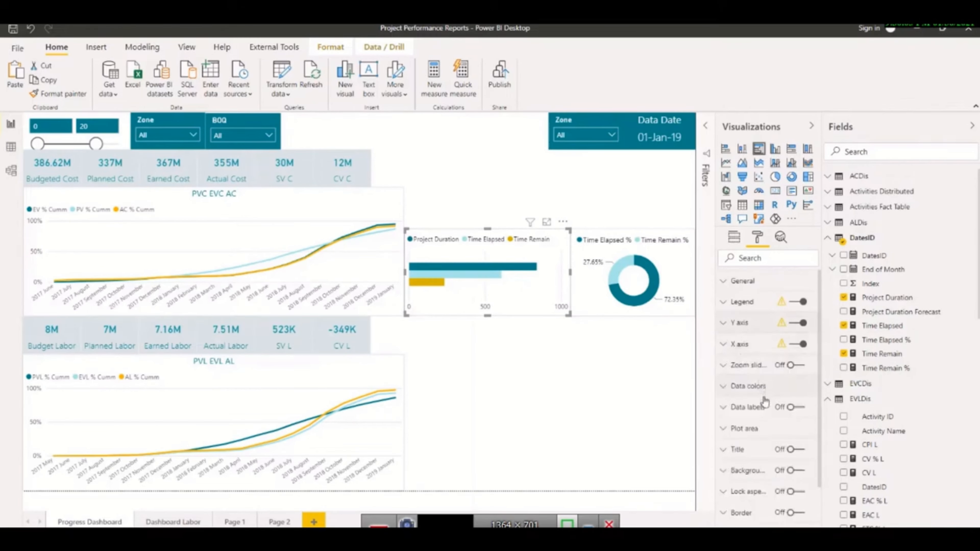
left_click(801, 407)
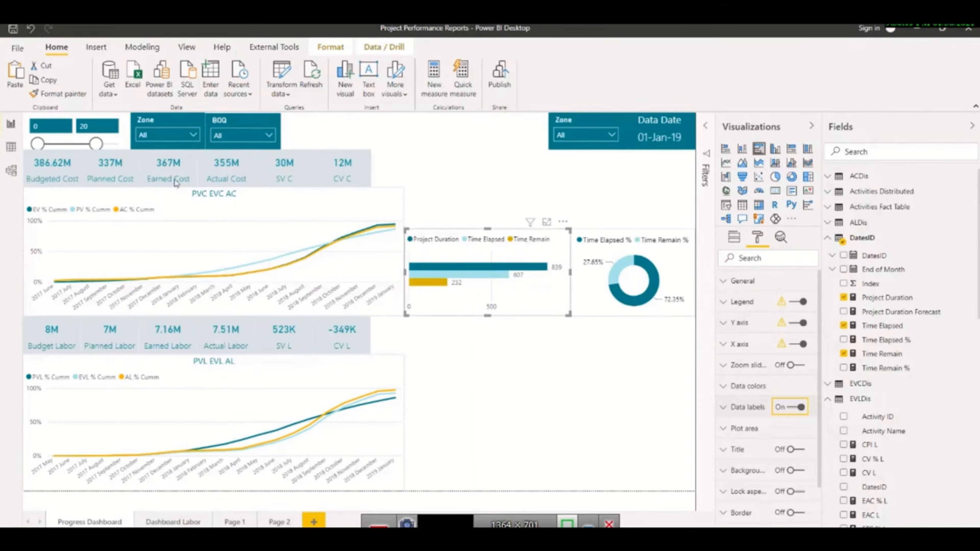
Step: Set the index slicer's upper limit to 16 and look through the BOQ slicer's cluster options
left_click_drag(95, 144, 84, 144)
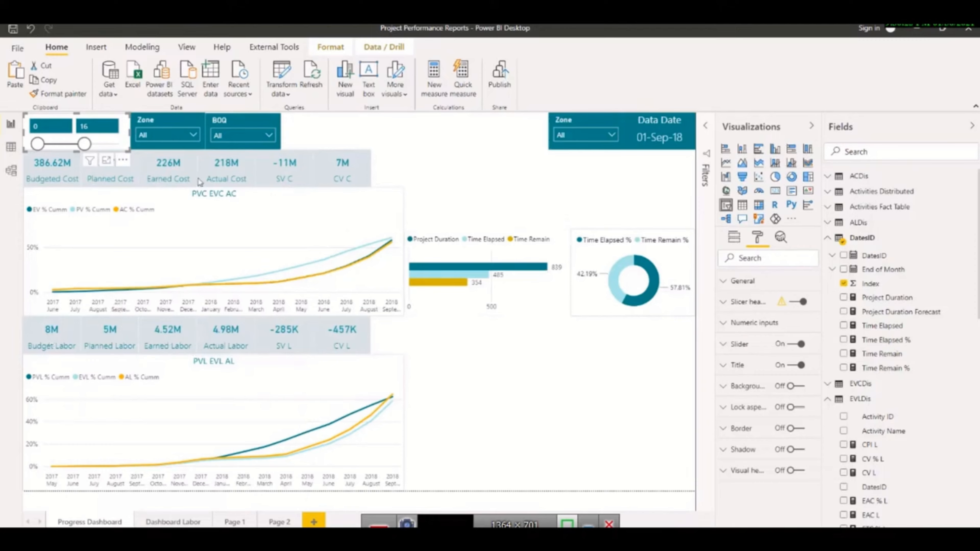
left_click(268, 135)
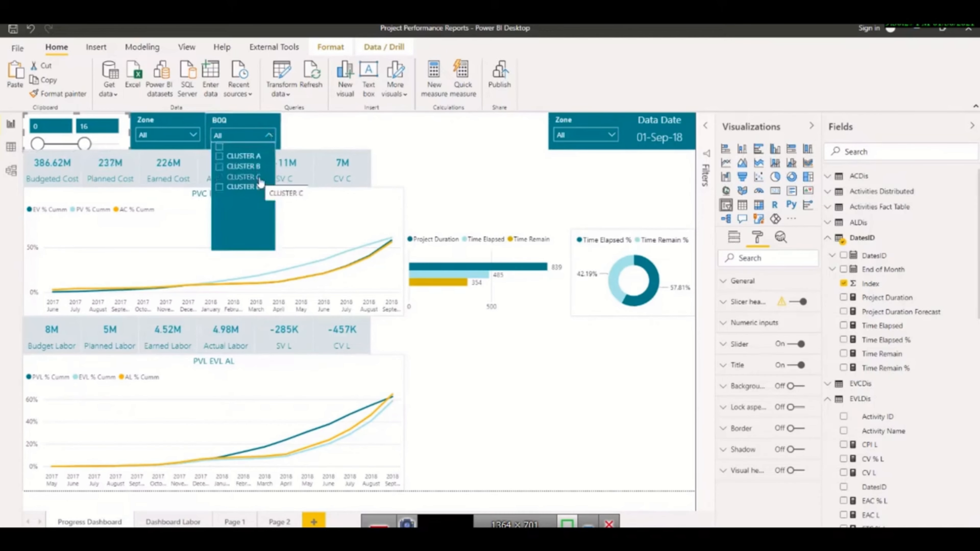
left_click(339, 118)
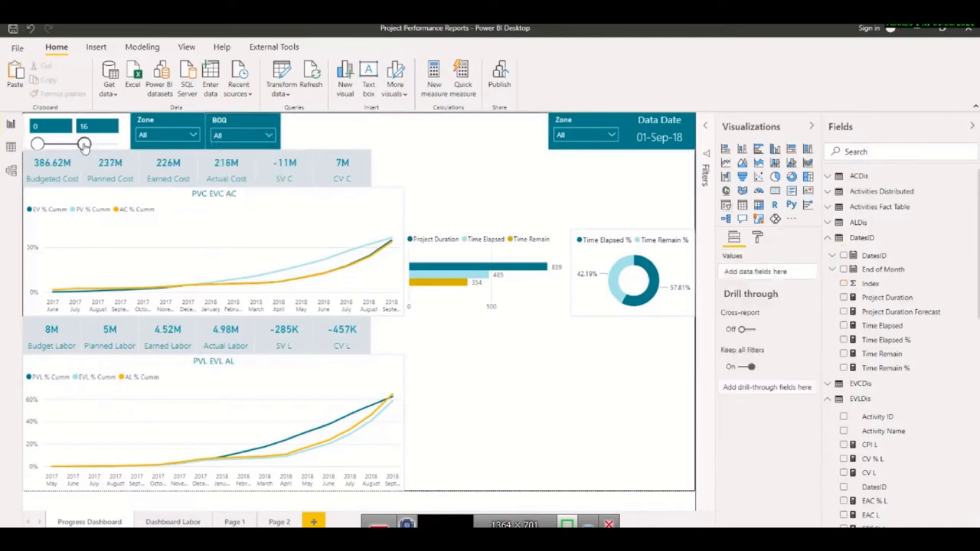
Step: Extend the index slicer's upper limit to 28 and check the PVC EVC AC chart's line values
left_click_drag(84, 144, 119, 144)
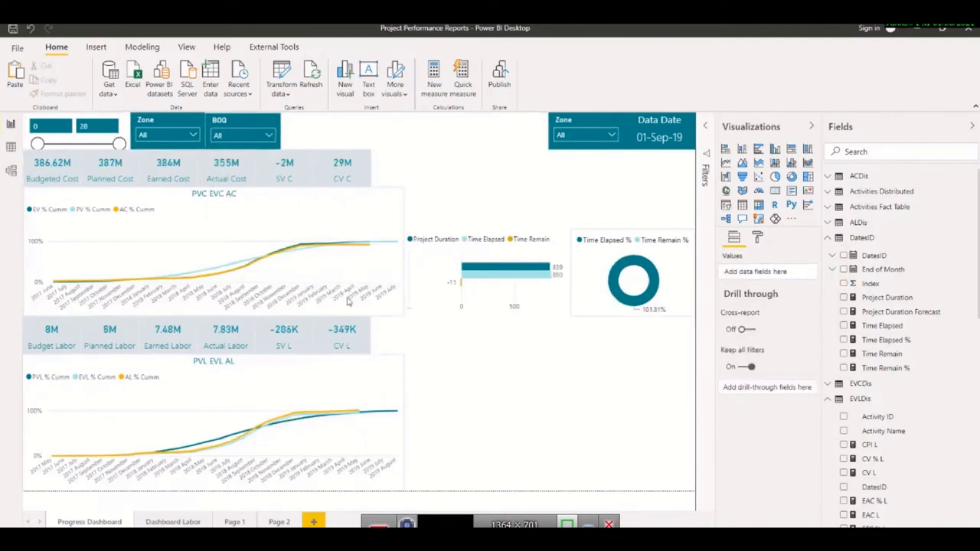
mouse_move(322, 243)
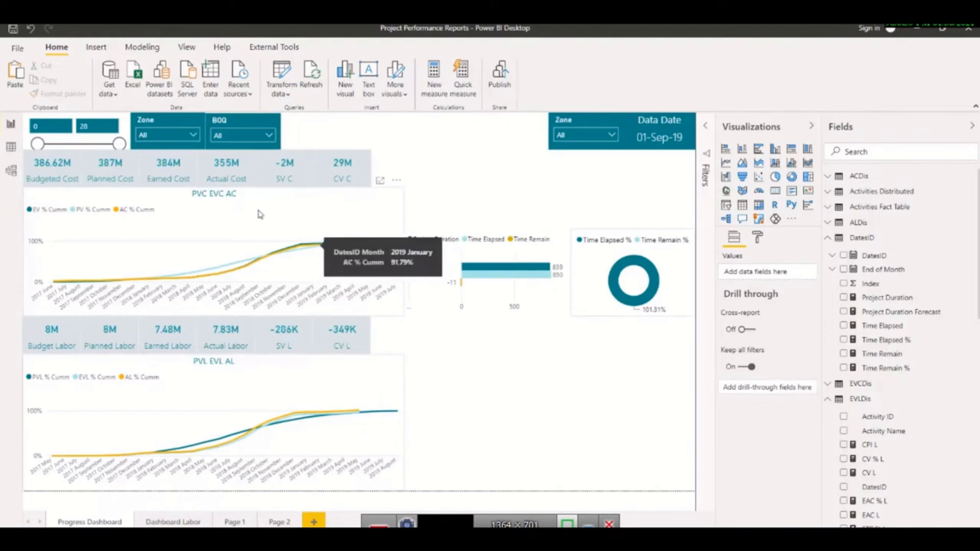
left_click(307, 259)
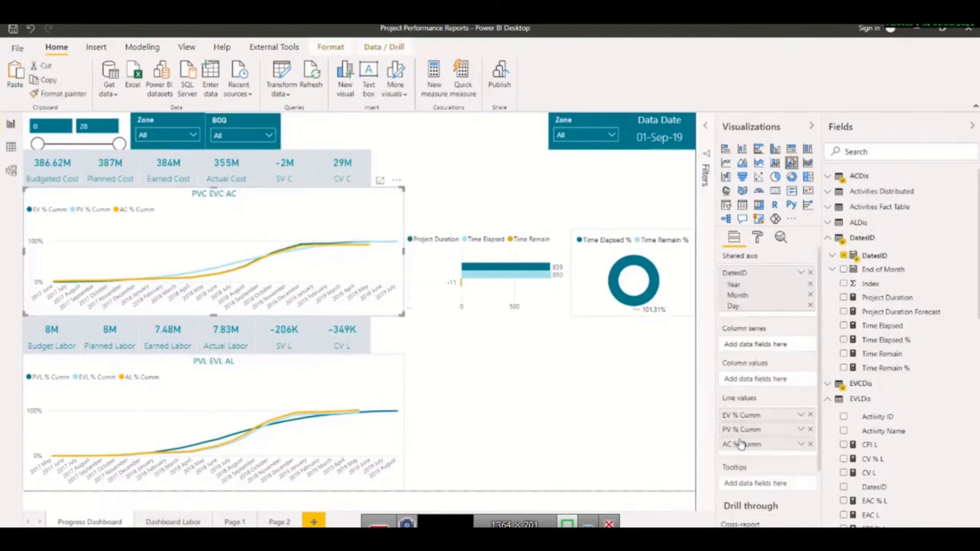
Step: Review the name and colors in the current theme's customization and apply the theme
left_click(186, 46)
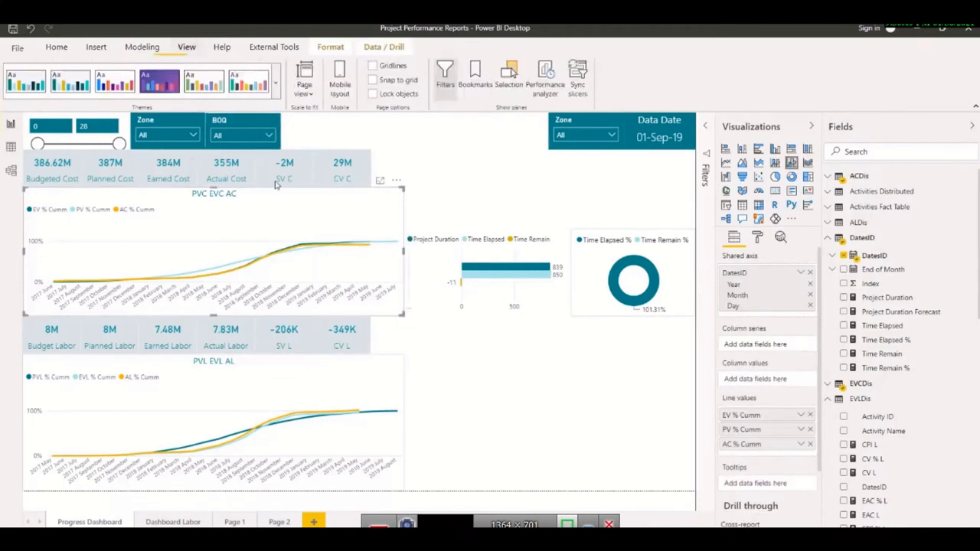
left_click(276, 83)
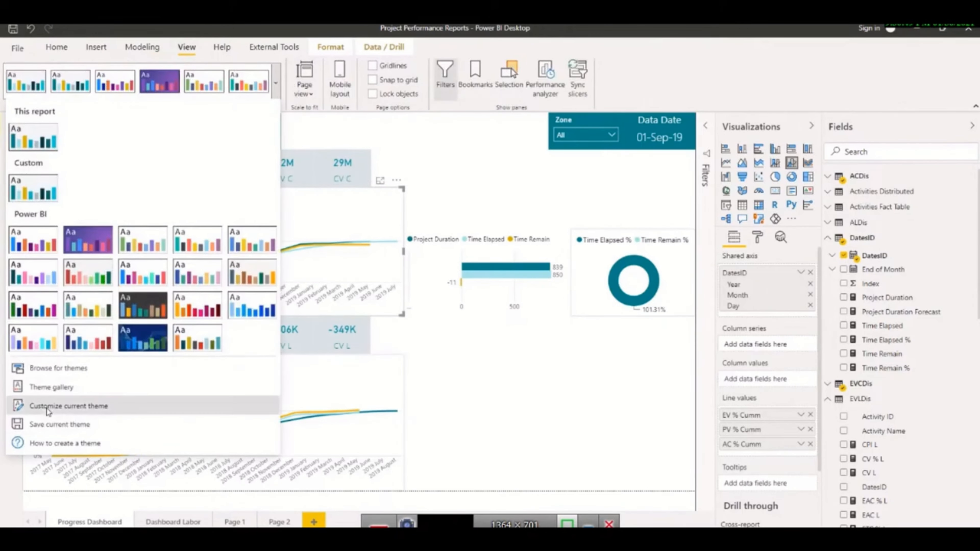
left_click(46, 401)
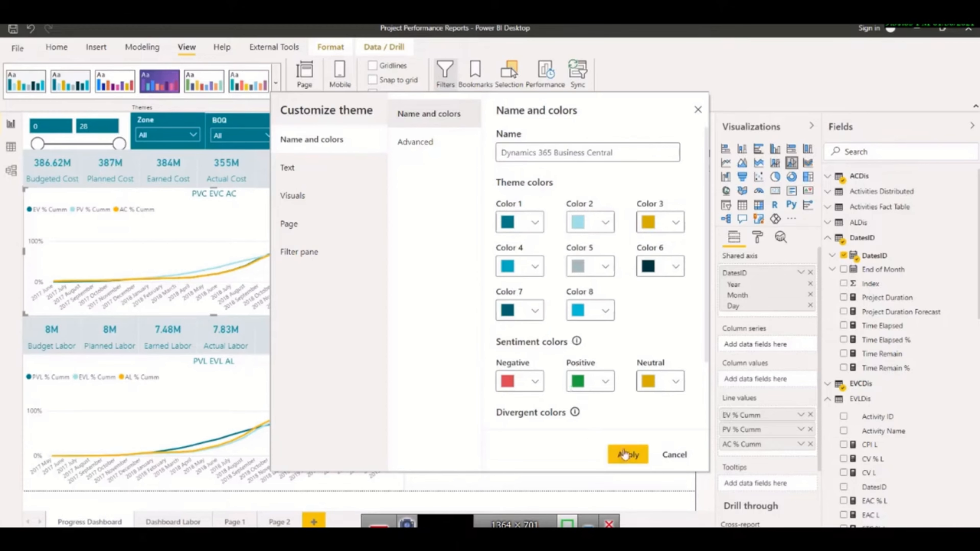
left_click(622, 460)
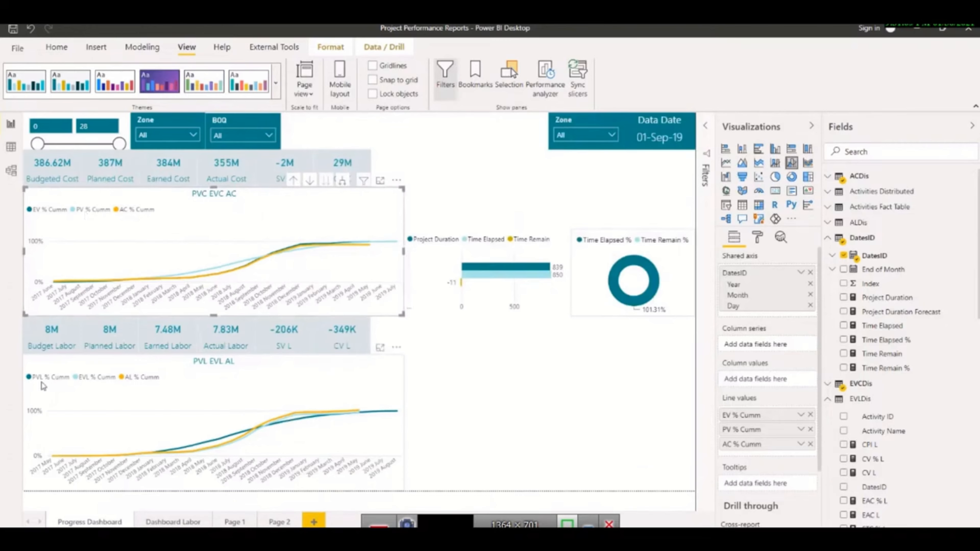
Step: Reorder the PVL EVL AL chart's line values so EVL % Cumm comes before PVL % Cumm, matching the PVC EVC AC chart
left_click(68, 387)
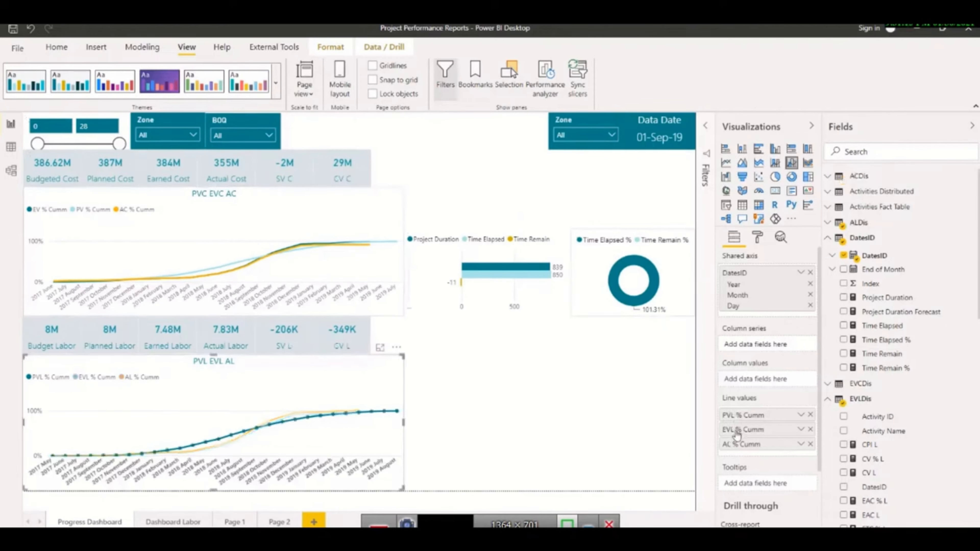
left_click_drag(737, 434, 736, 419)
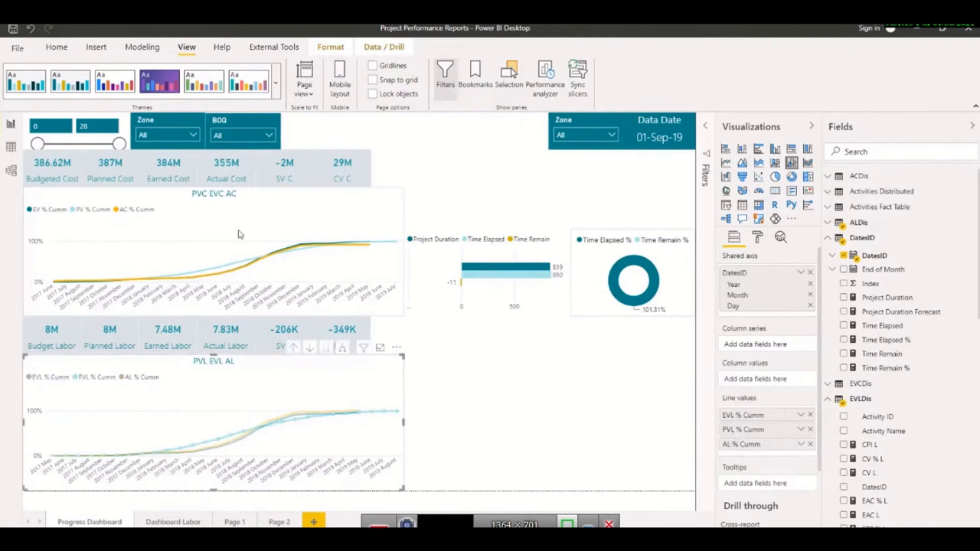
left_click(201, 207)
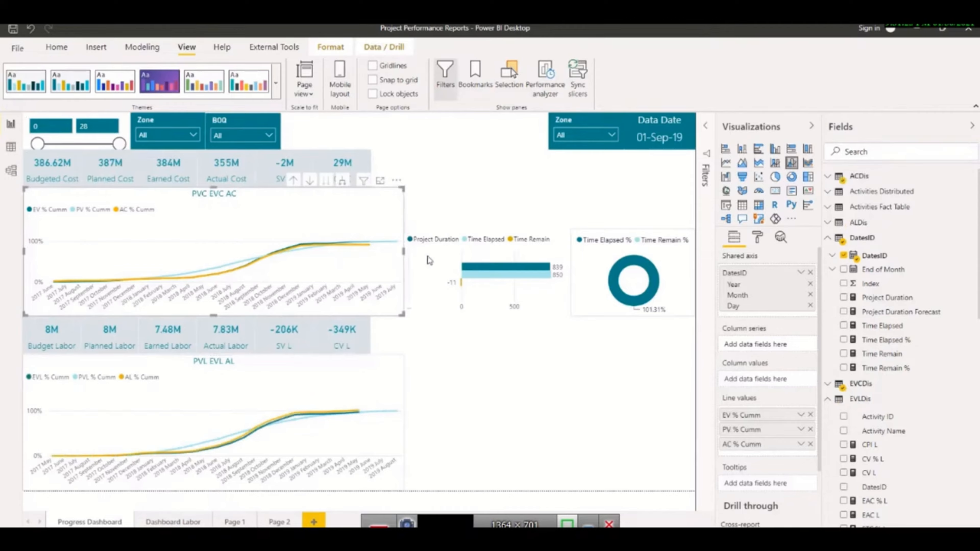
Step: Turn on the border for the Project Duration, Time Elapsed and Time Remain bar chart
left_click(426, 239)
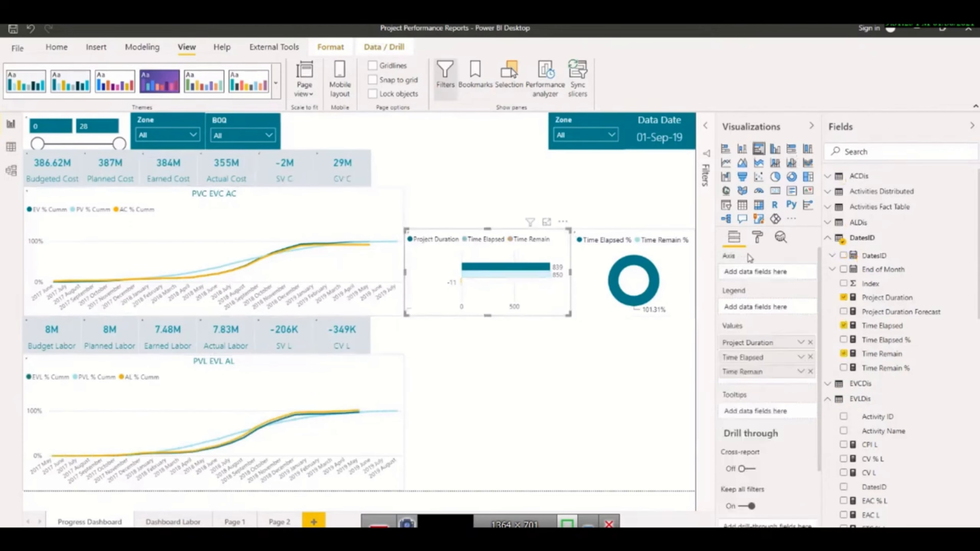
left_click(757, 236)
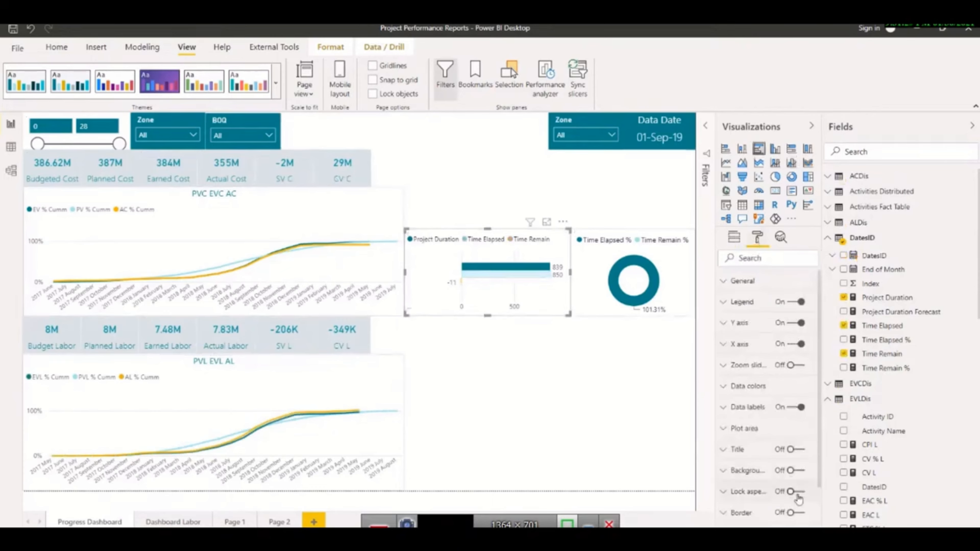
left_click(799, 513)
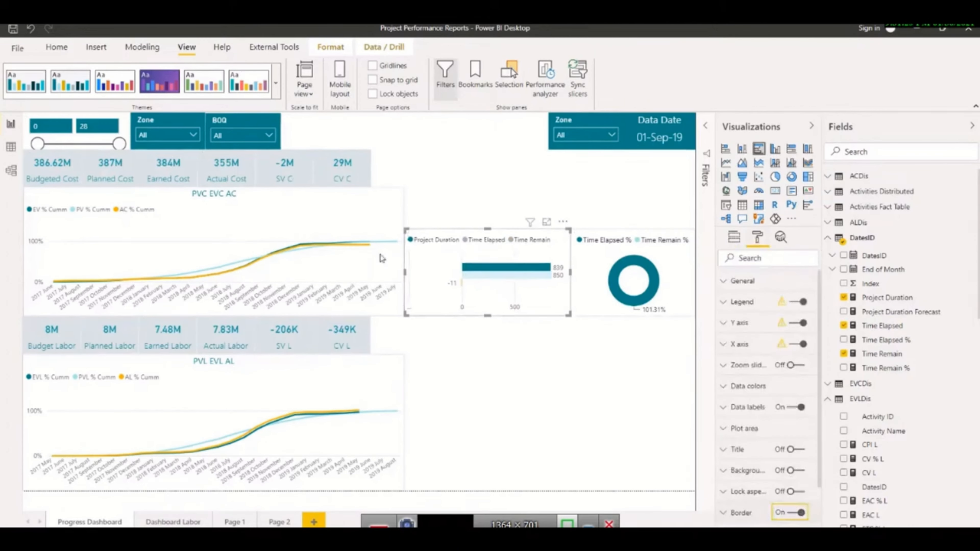
left_click(444, 223)
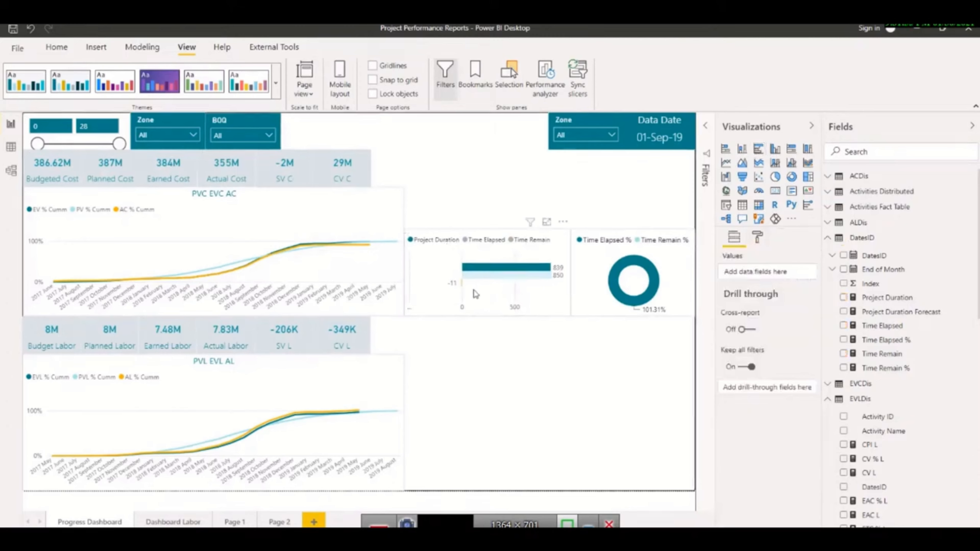
Step: Lower the index slicer's upper limit to 26 and then 22, and check the time elapsed and duration charts
left_click_drag(117, 145, 111, 146)
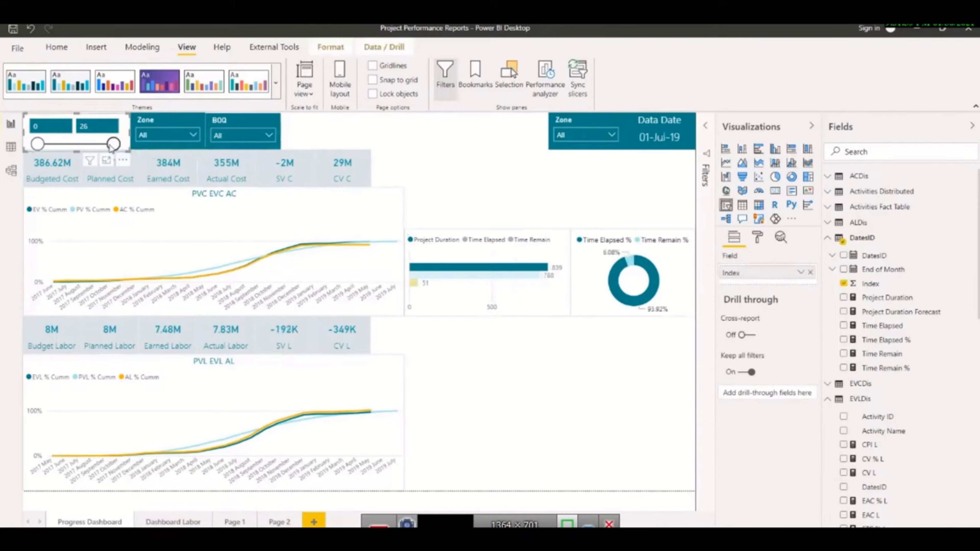
left_click_drag(110, 148, 101, 151)
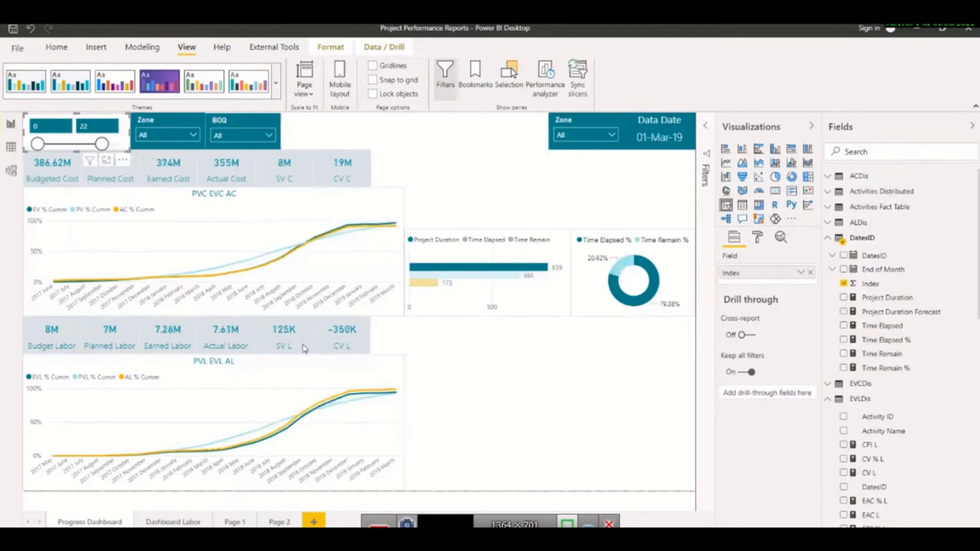
left_click(466, 344)
left_click(461, 313)
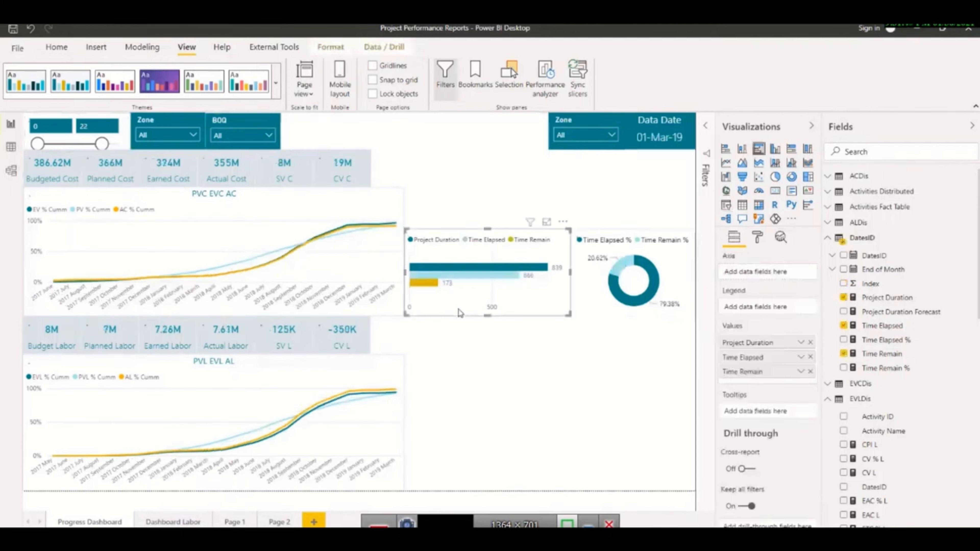
left_click(581, 336)
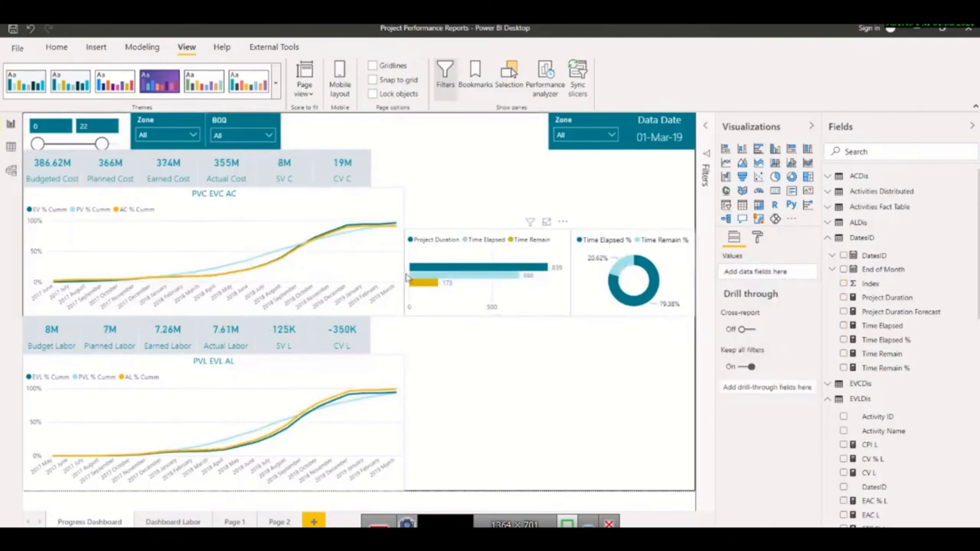
Step: Place a copy of the CV C card above the duration bar chart and replace its field with BL Project Start
left_click(330, 171)
left_click_drag(330, 169, 476, 210)
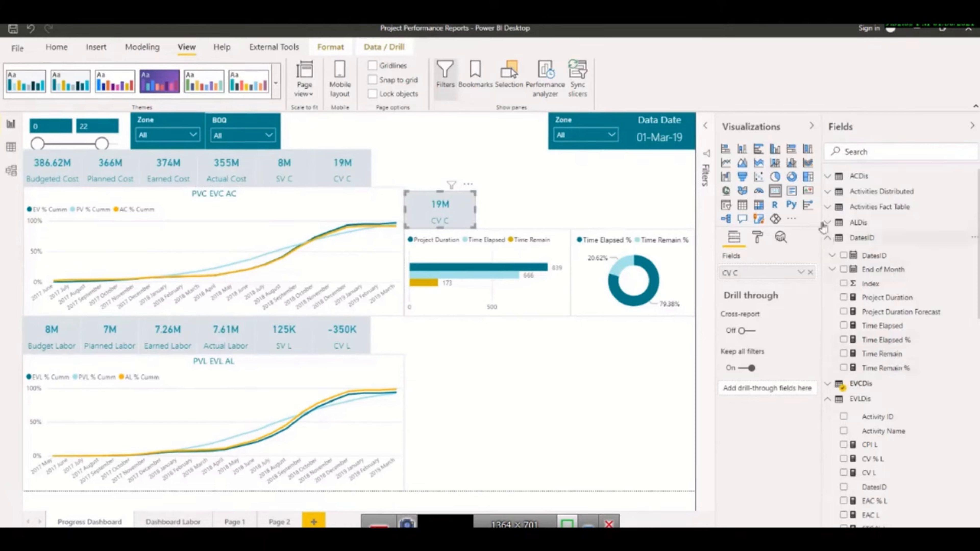
left_click(828, 209)
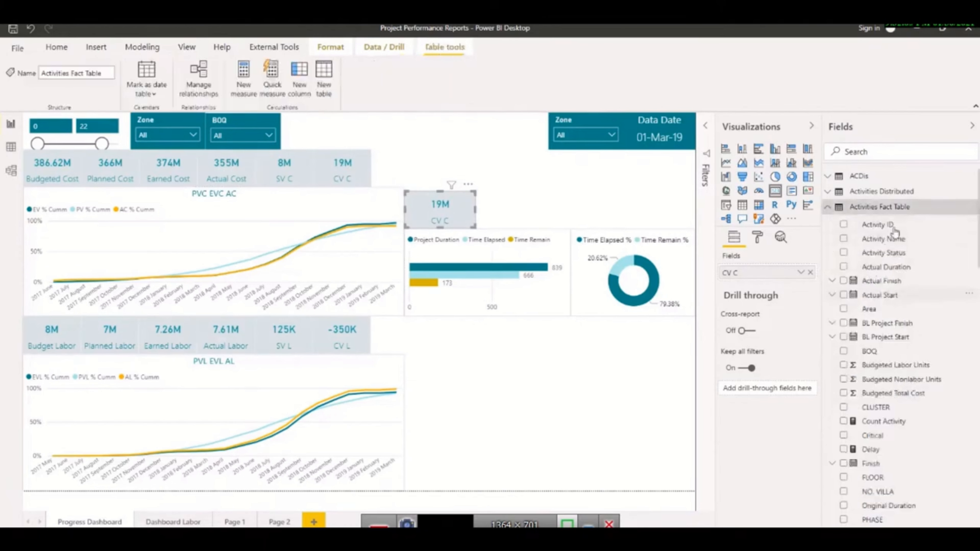
left_click(810, 272)
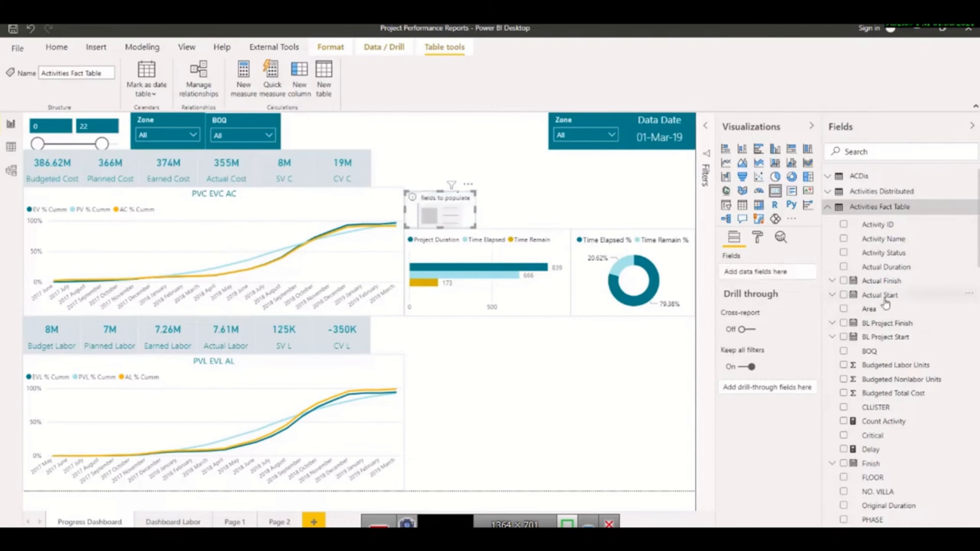
left_click_drag(883, 338, 743, 277)
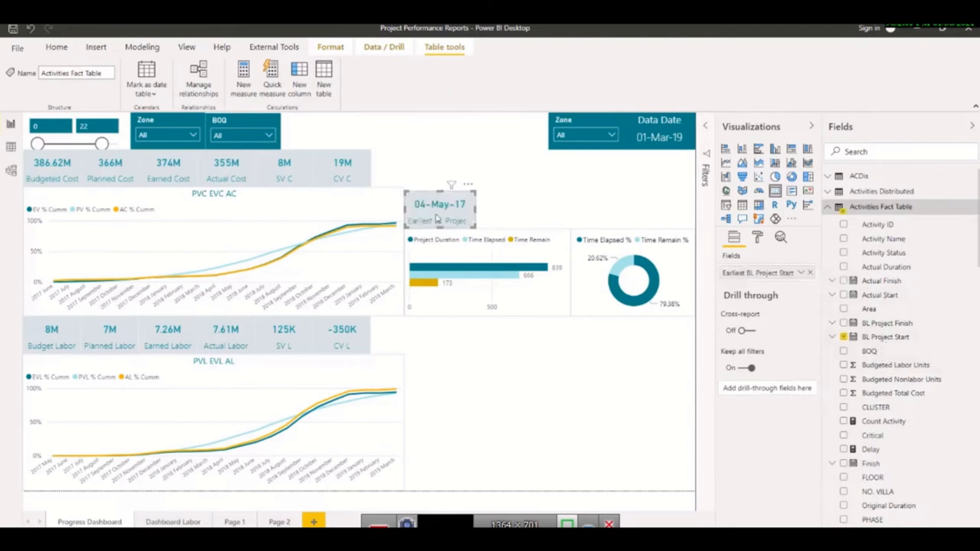
Step: Duplicate the BL Project Start card, place the copy beside it and replace its field with BL Project Finish
key("ctrl+c")
key("ctrl+v")
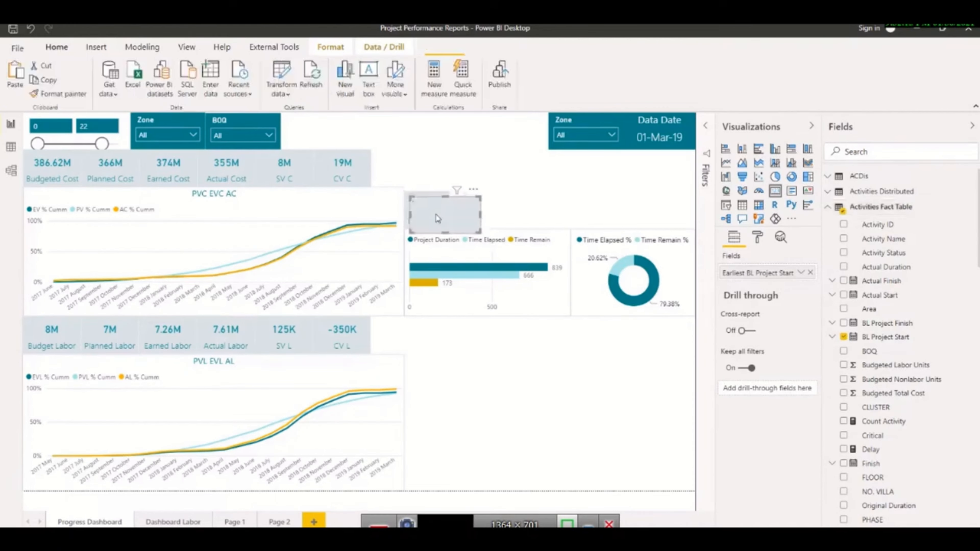
left_click_drag(436, 214, 506, 209)
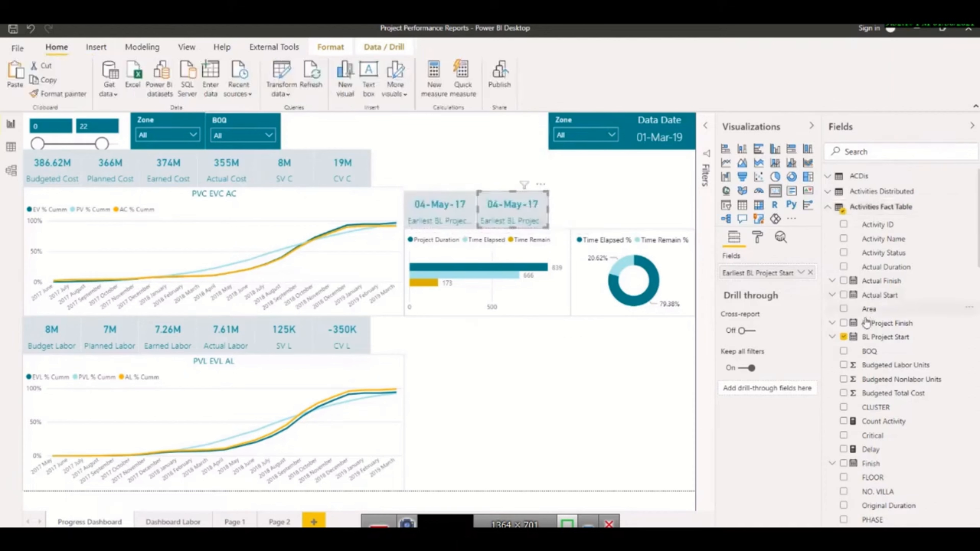
left_click(810, 273)
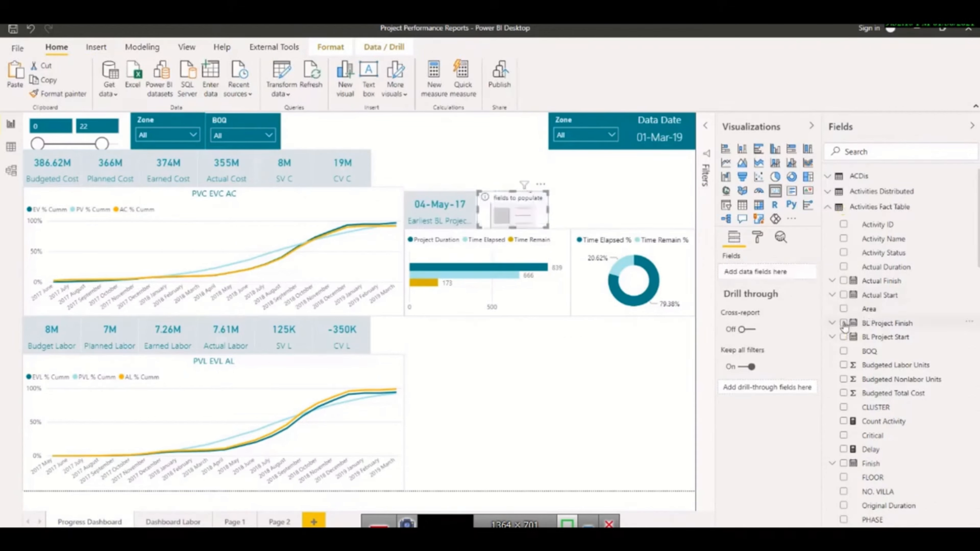
left_click(844, 324)
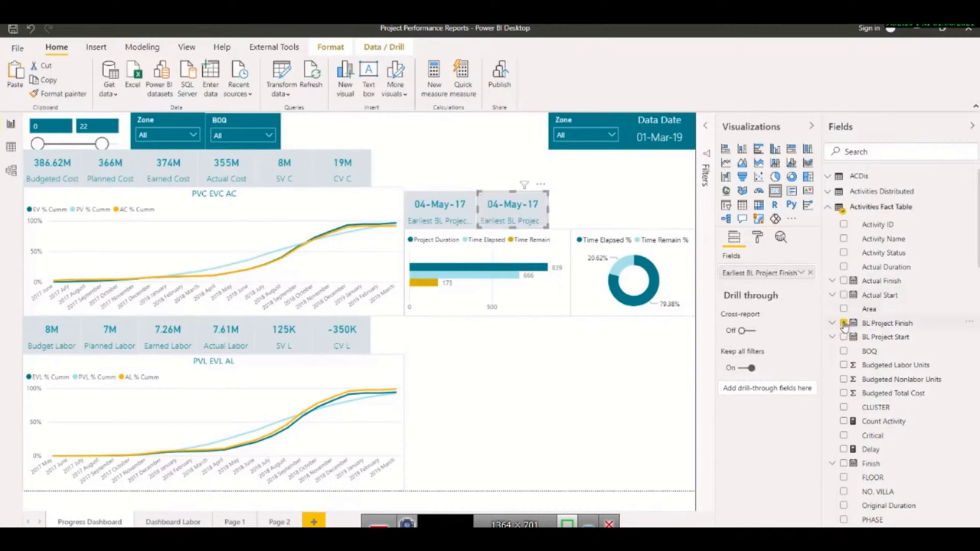
Step: Rename the start card's field to BL Start, narrow the card slightly and move the finish card up against it
left_click(438, 223)
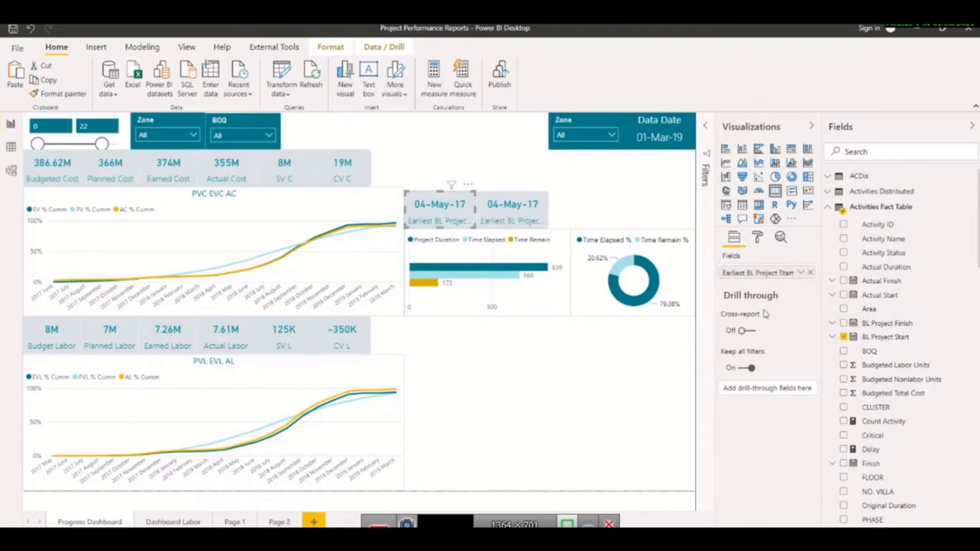
double_click(770, 275)
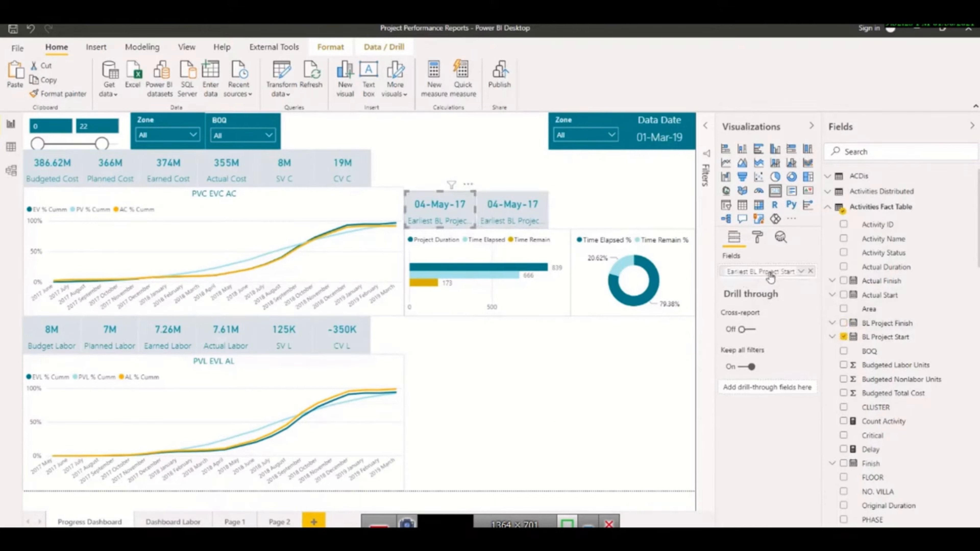
type("BL")
key("Return")
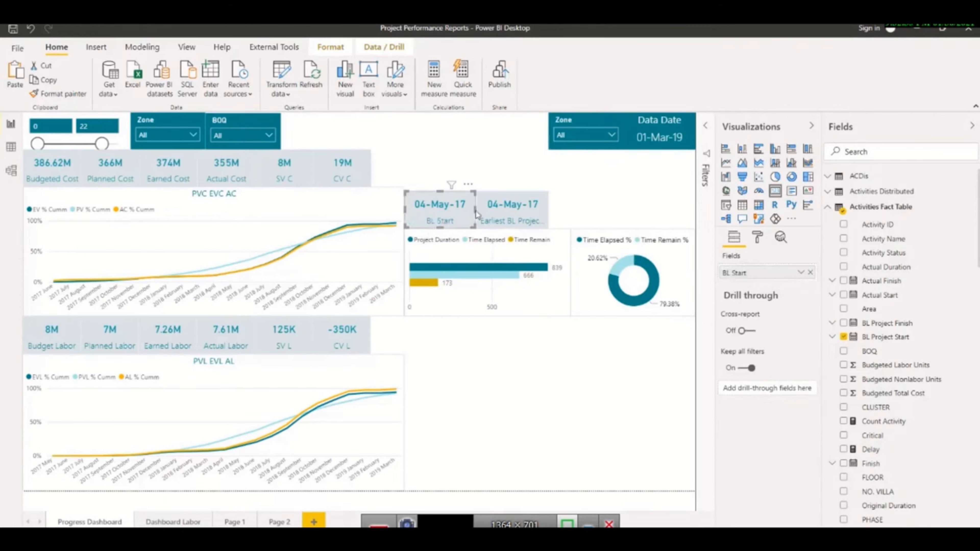
mouse_move(475, 213)
left_mouse_down()
mouse_move(465, 212)
mouse_move(482, 211)
left_mouse_up()
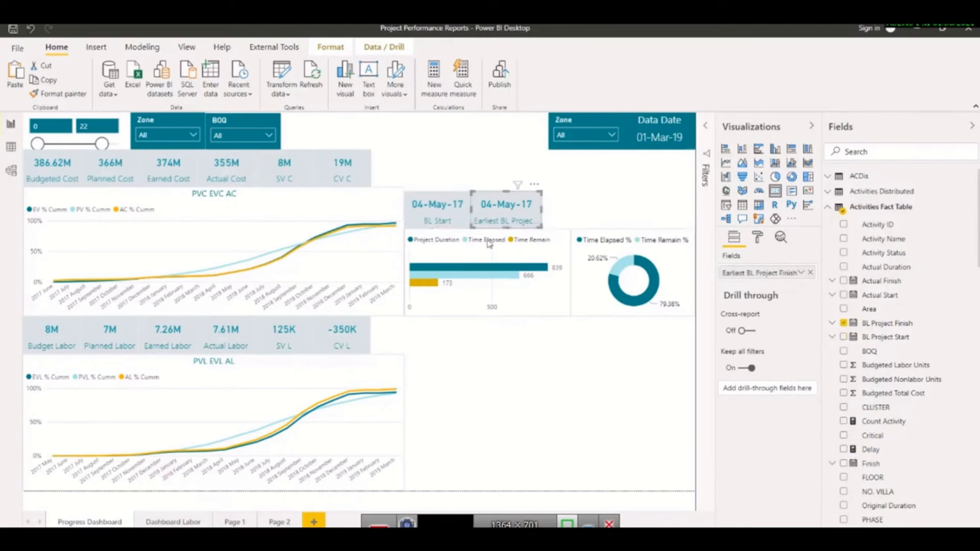
left_click(443, 220)
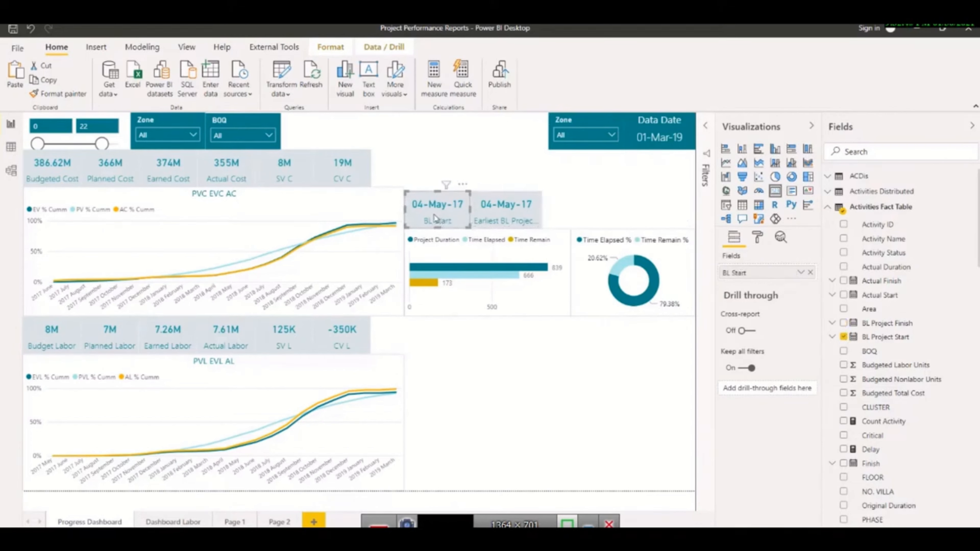
Step: Change the BL Project Finish card's aggregation from Earliest to Latest
left_click(510, 211)
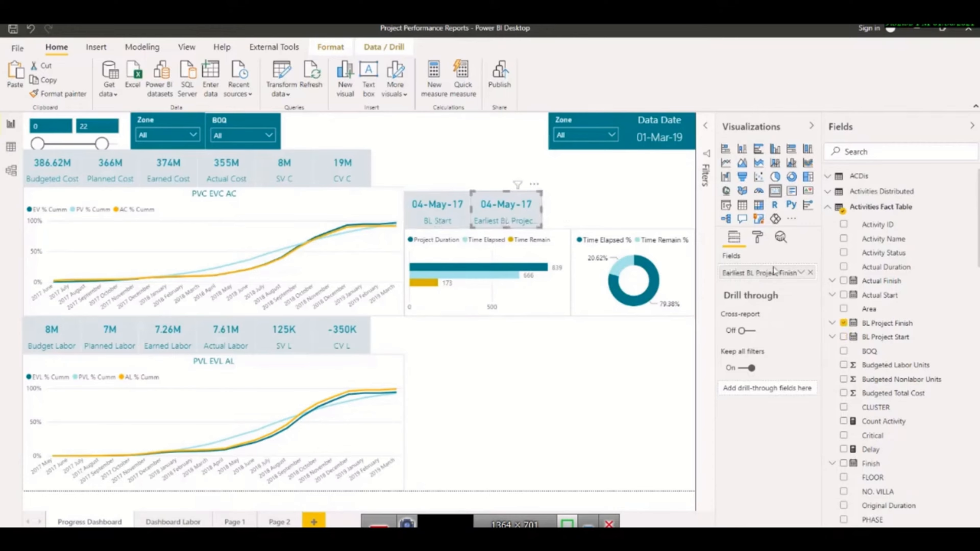
left_click(266, 136)
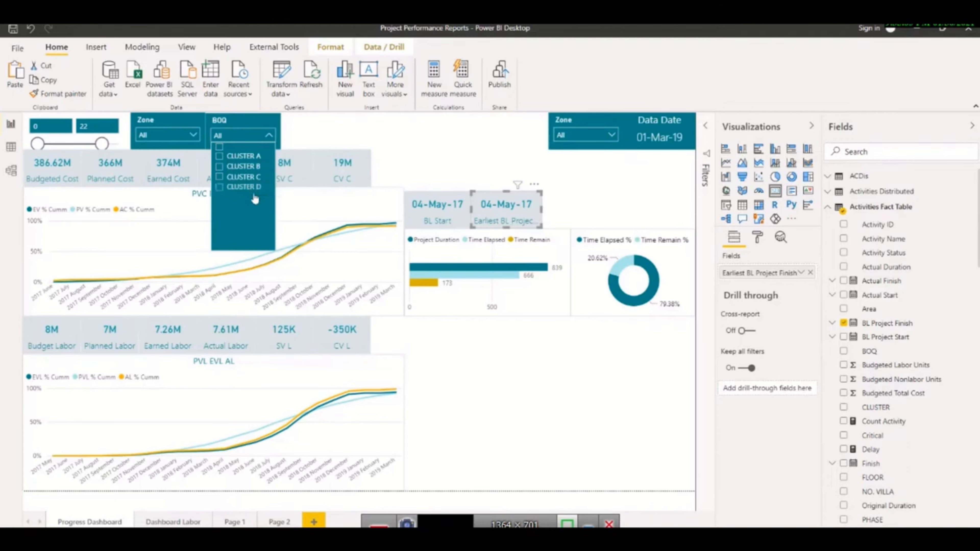
left_click(512, 212)
left_click(801, 272)
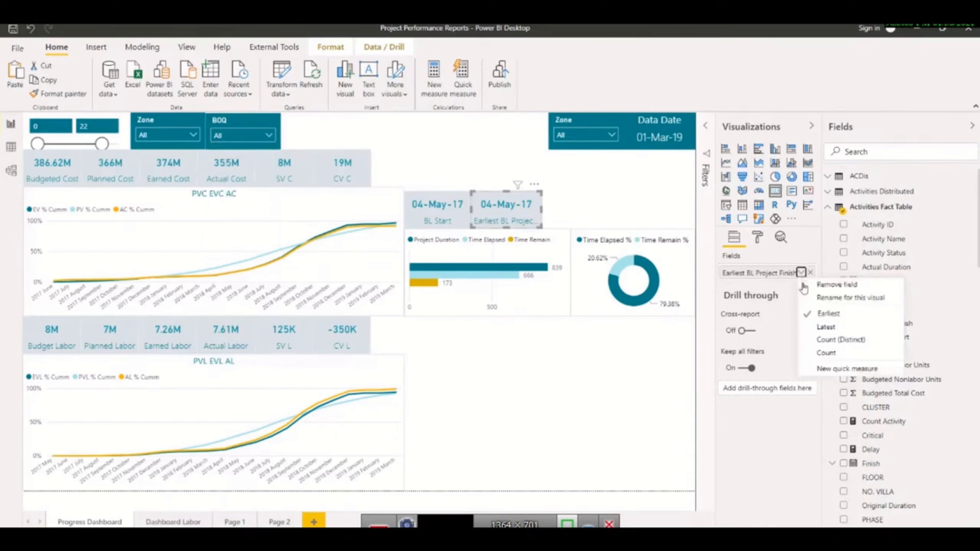
left_click(824, 330)
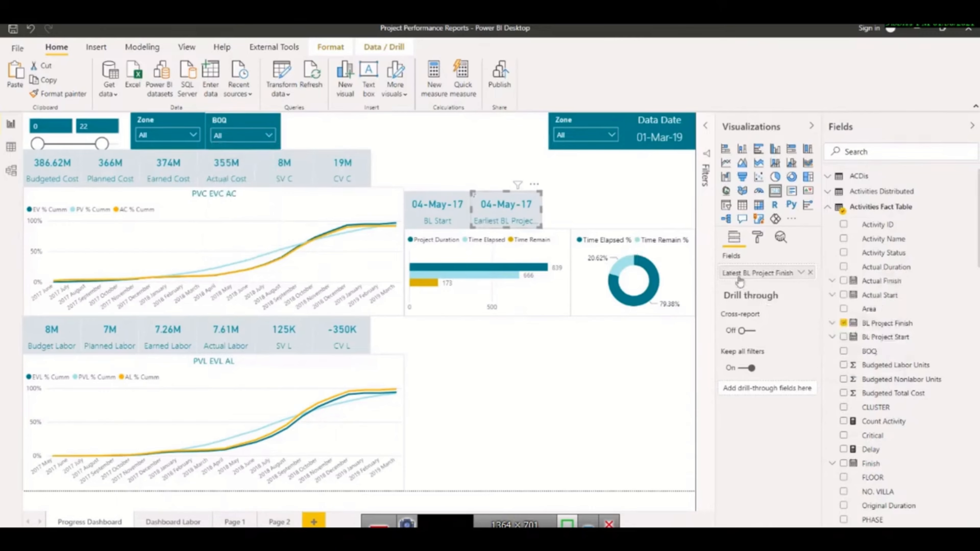
Step: Rename the finish card's field to BL Finish and narrow the card slightly
double_click(738, 276)
key("Return")
double_click(739, 275)
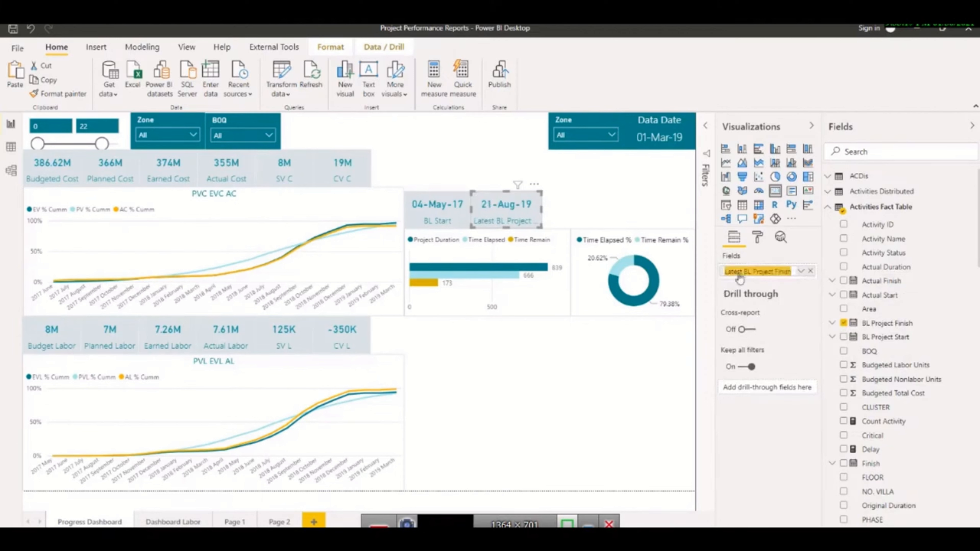
type("BL")
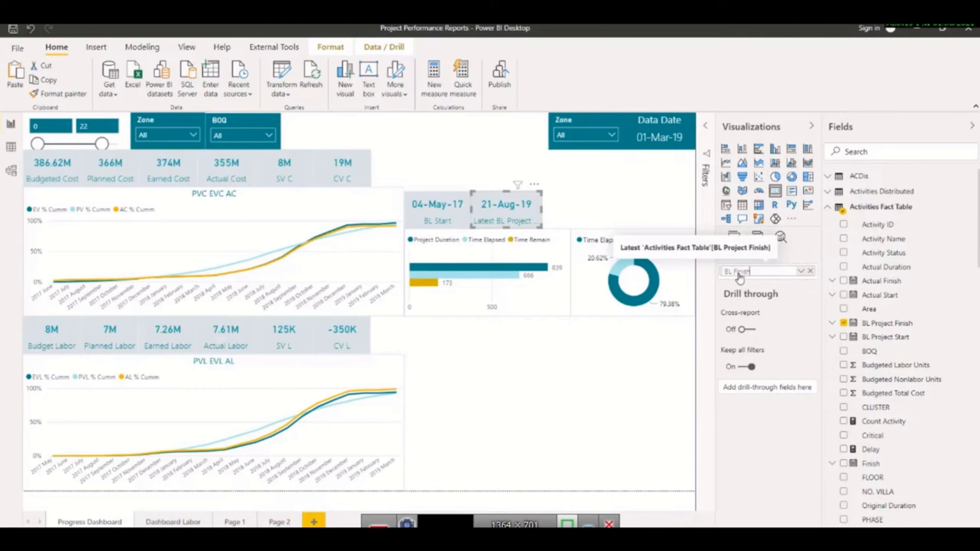
key("Return")
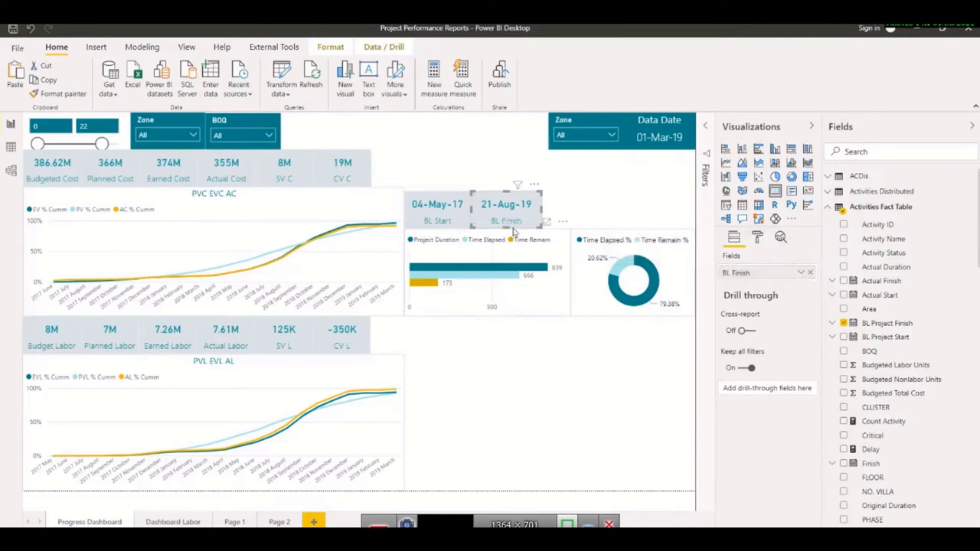
left_click_drag(542, 218, 532, 218)
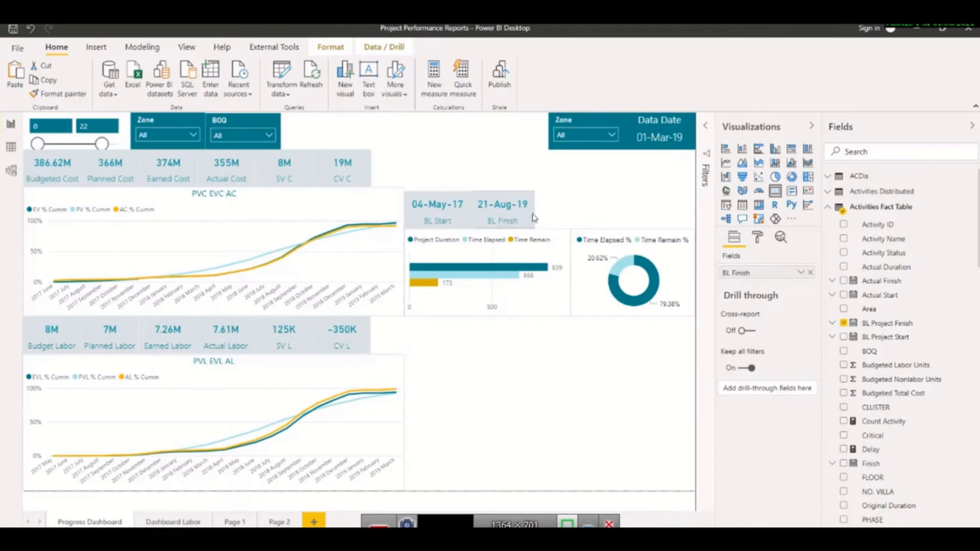
left_click(556, 218)
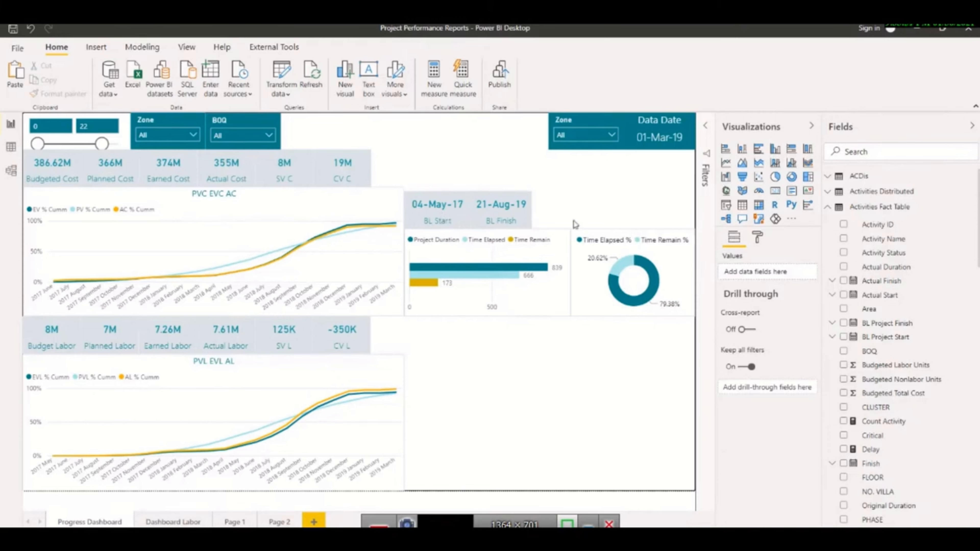
Step: Duplicate the BL Start and BL Finish cards together and place the copies in line beside the originals
left_click(502, 213)
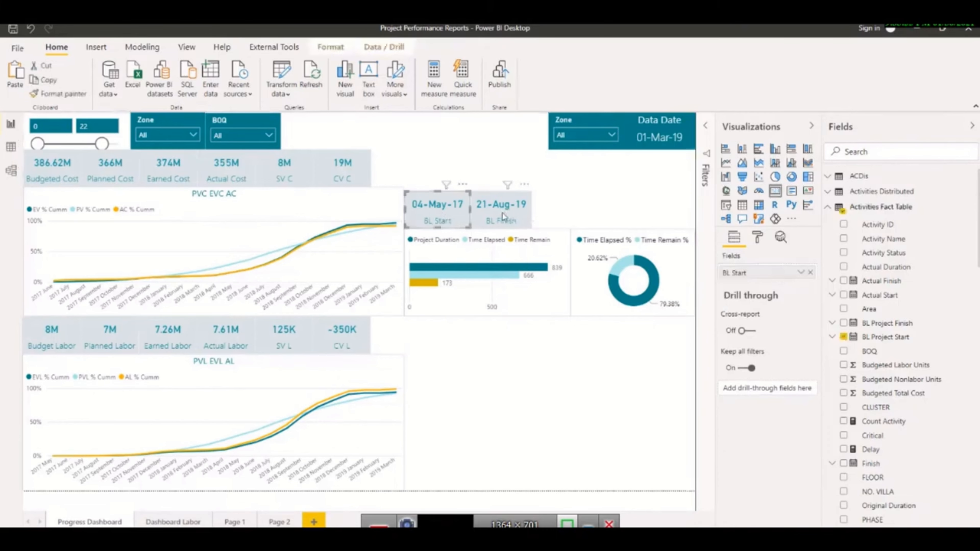
left_click_drag(502, 213, 508, 218)
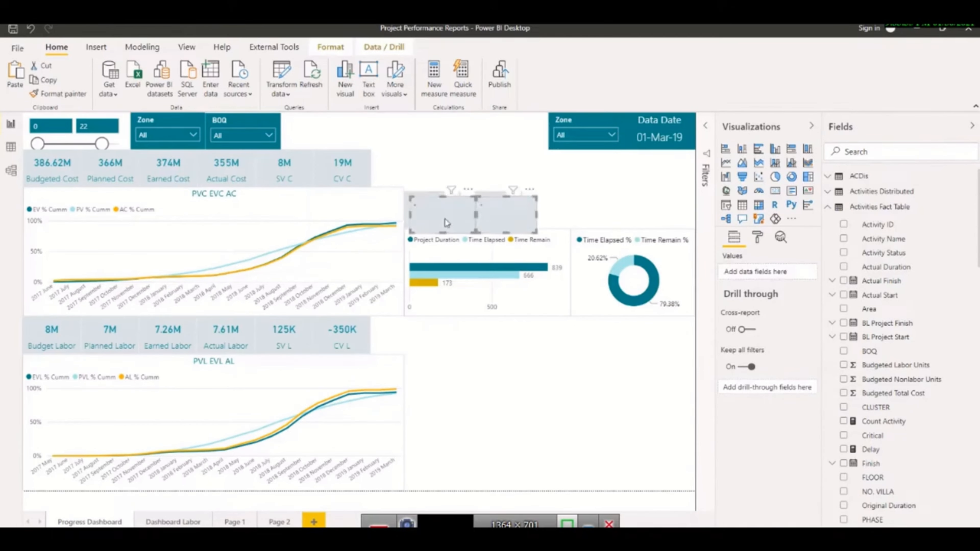
left_click_drag(437, 219, 550, 212)
left_click(550, 212)
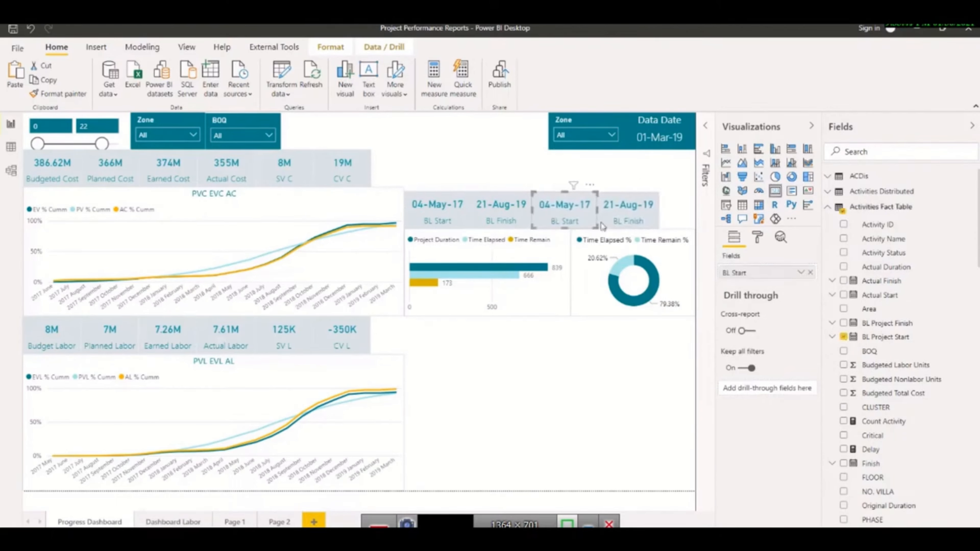
Step: Replace the copied start card's BL Project Start field with the Start field and rename it Start
left_click(844, 338)
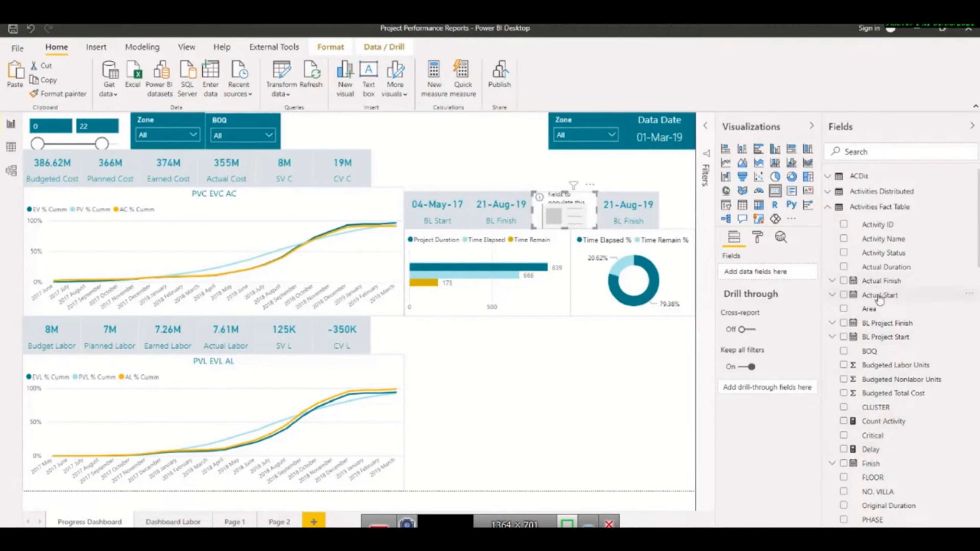
scroll(879, 463, "down", 3)
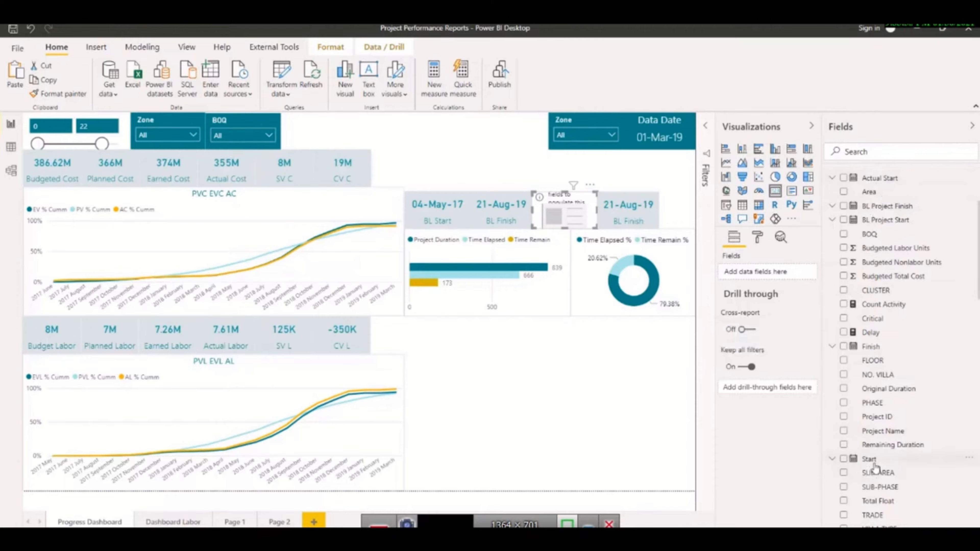
left_click_drag(876, 468, 736, 277)
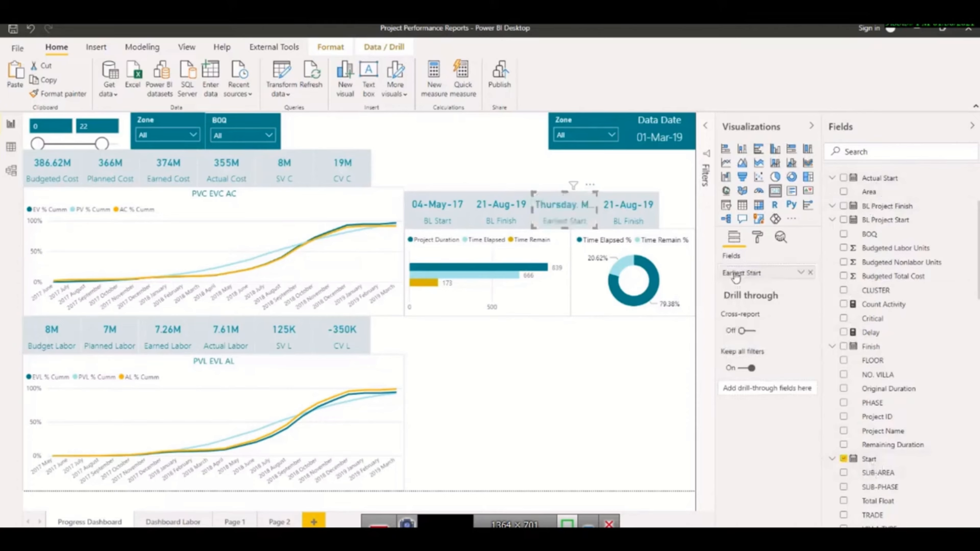
double_click(763, 274)
key("ctrl+a")
type("S")
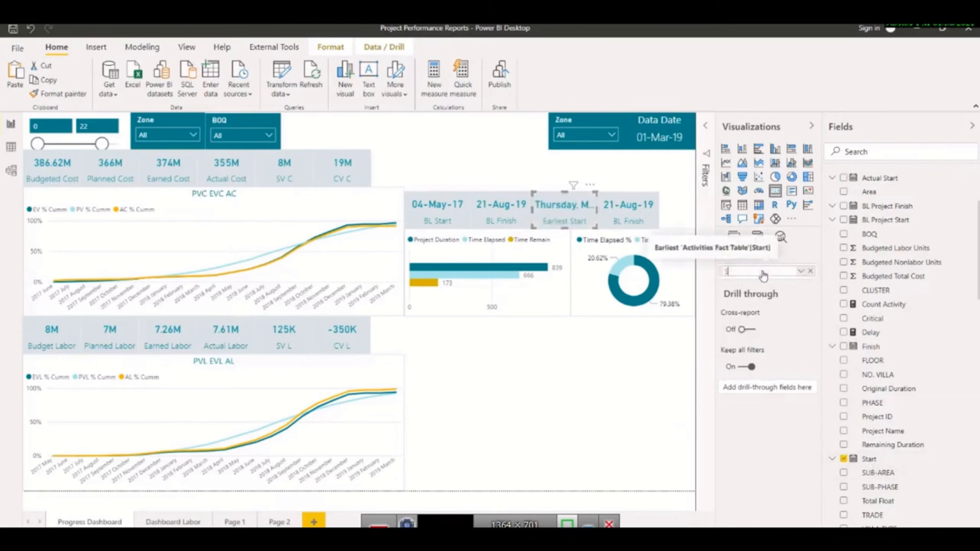
type("tart")
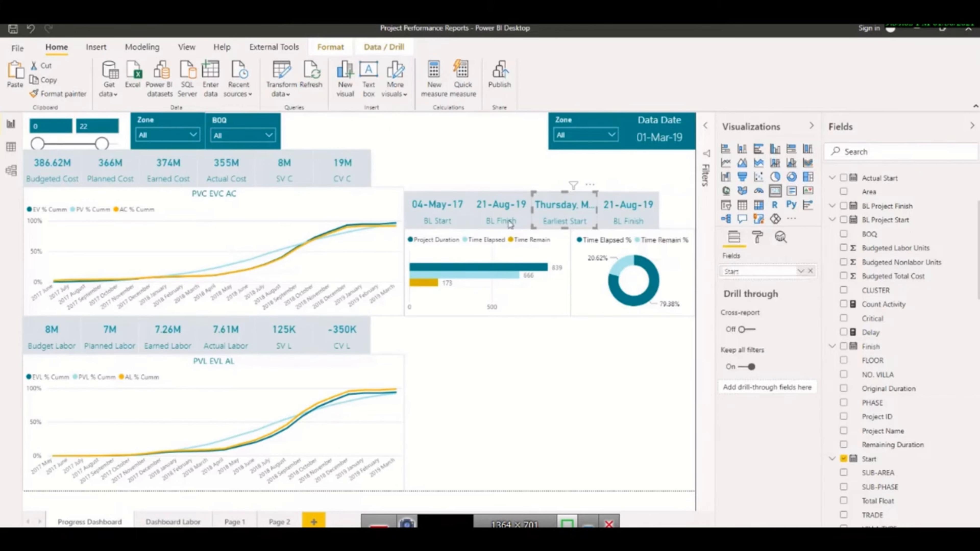
key("Return")
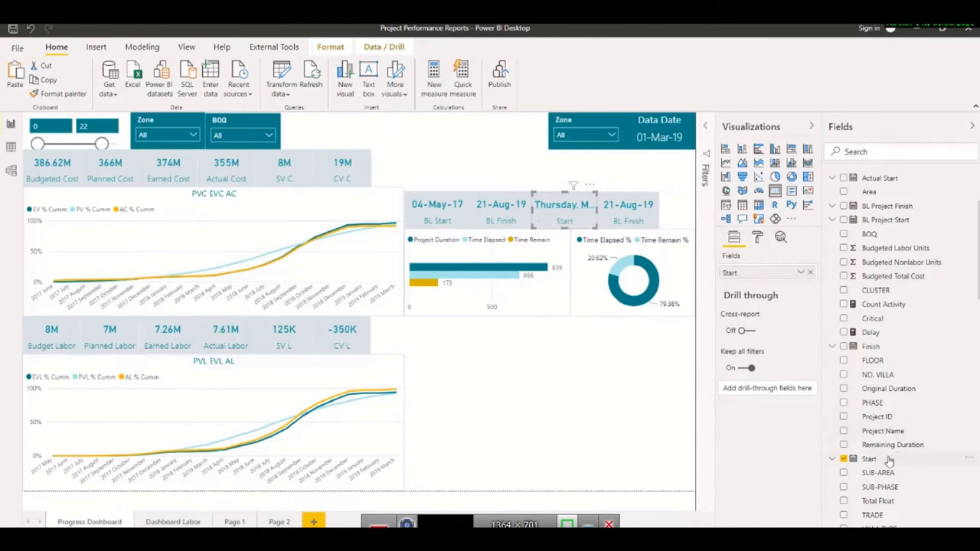
Step: Set the Start column's date format to dd-mmm-yy and narrow the Start card slightly
left_click(875, 461)
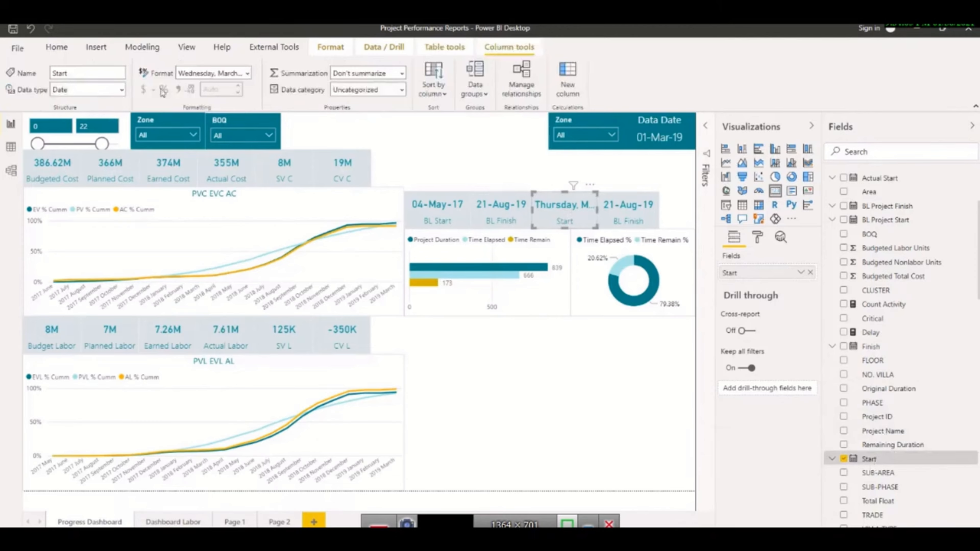
left_click(194, 71)
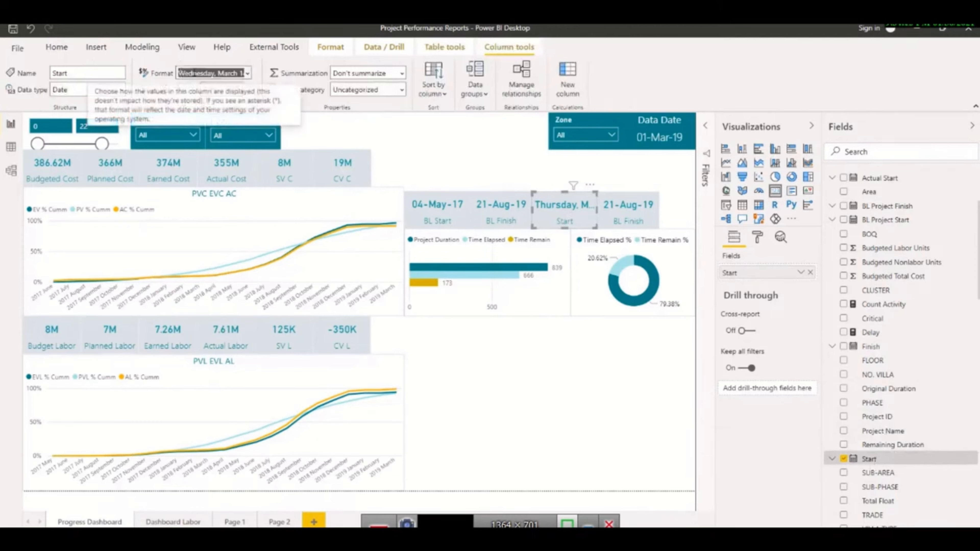
type("dd-mmm-yy")
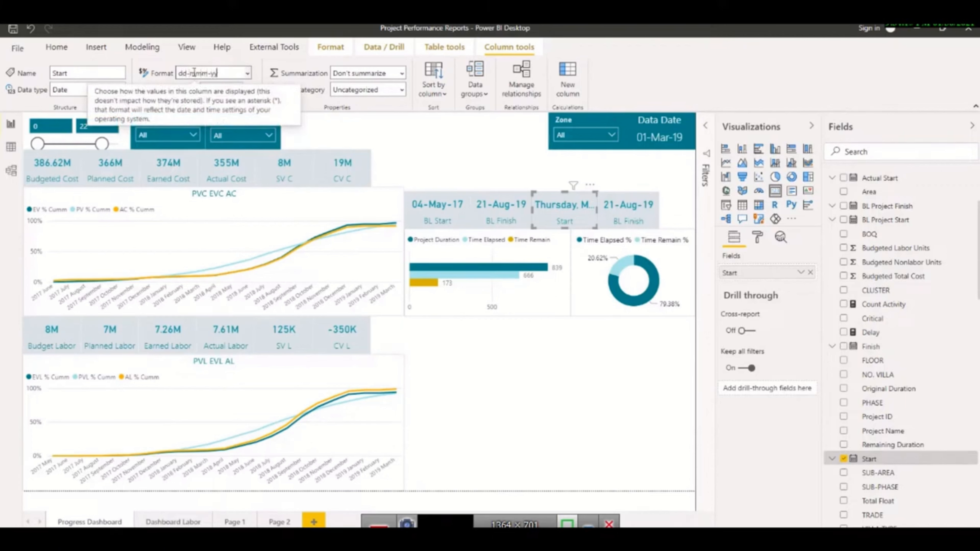
key("Escape")
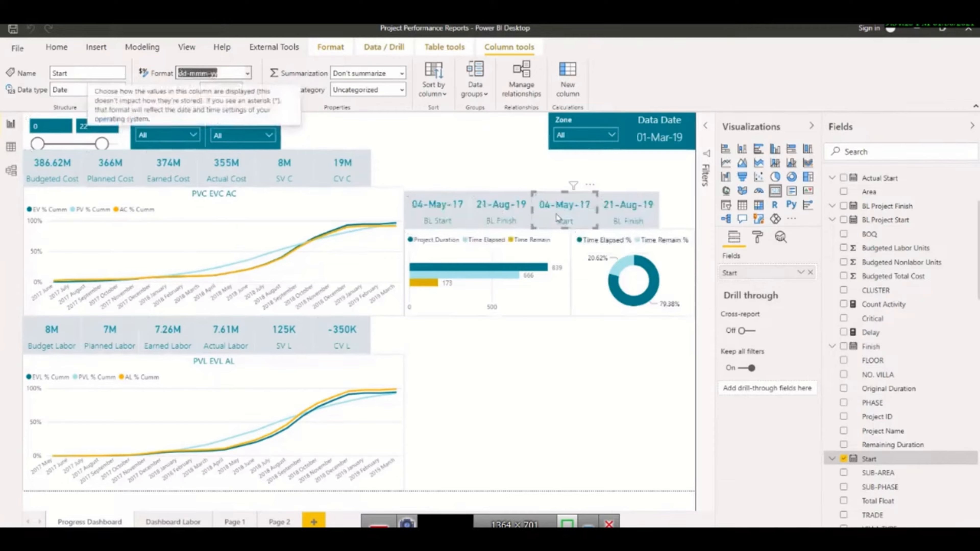
left_click_drag(596, 210, 616, 219)
Step: Move the copied finish card against the Start card and replace its BL Project Finish field with the Finish field
left_click(593, 211)
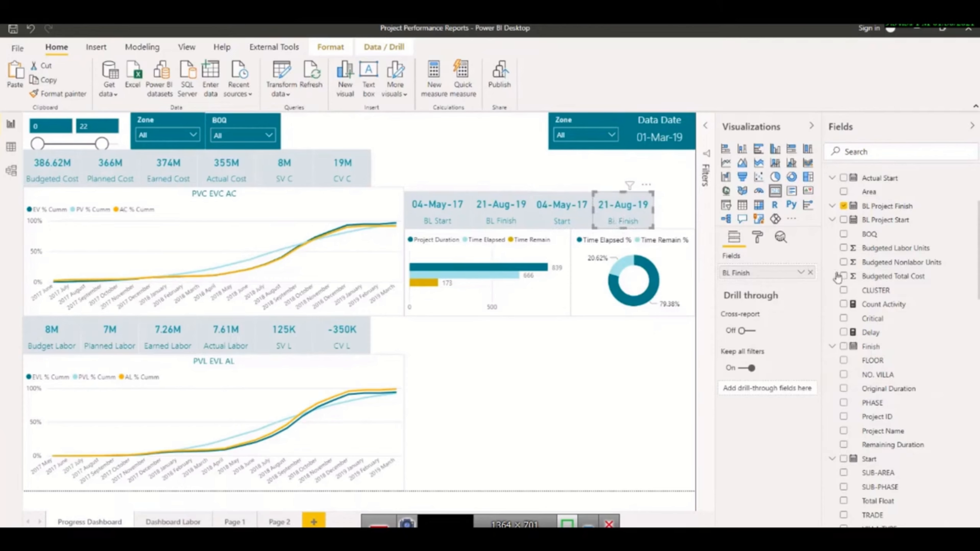
left_click(844, 206)
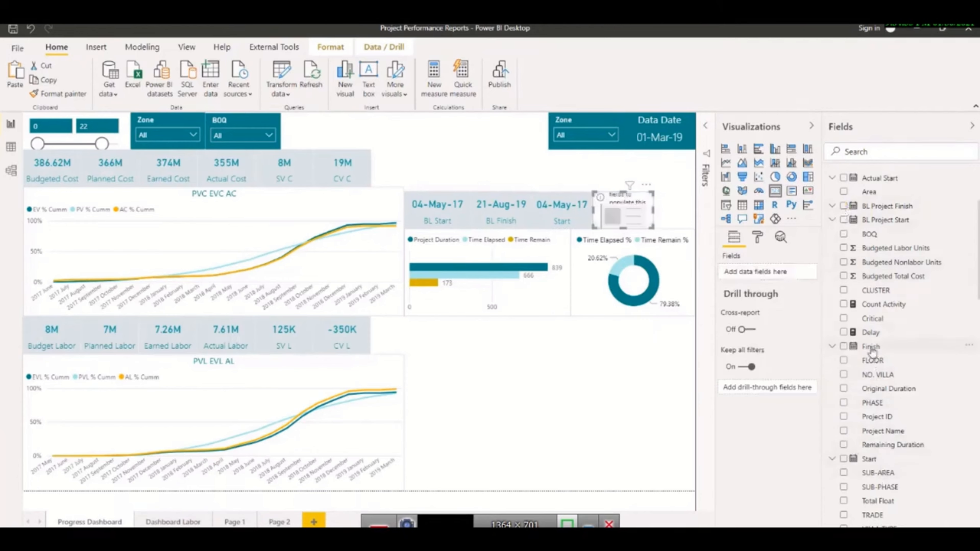
left_click_drag(756, 281, 752, 272)
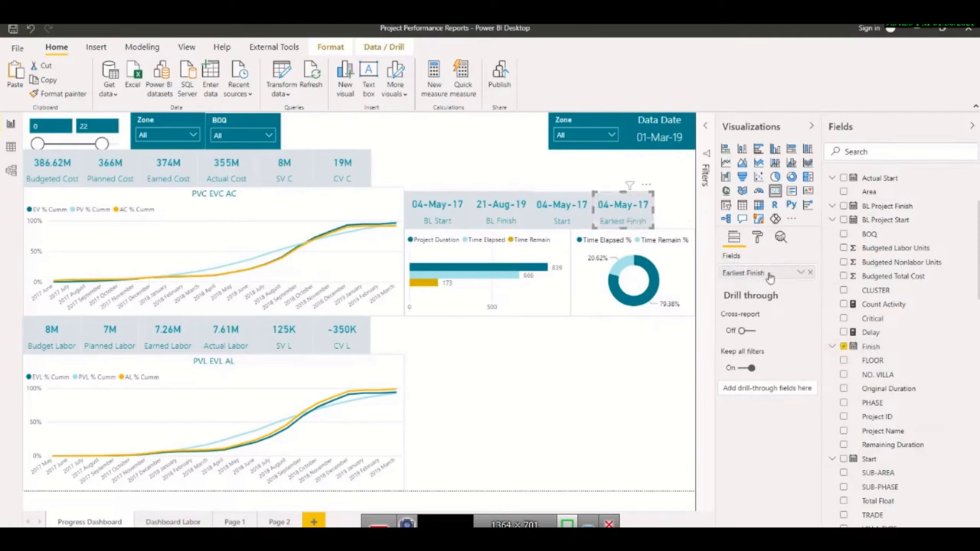
Step: Rename the last date card's field to Finish and narrow the card slightly
double_click(746, 272)
left_click(747, 273)
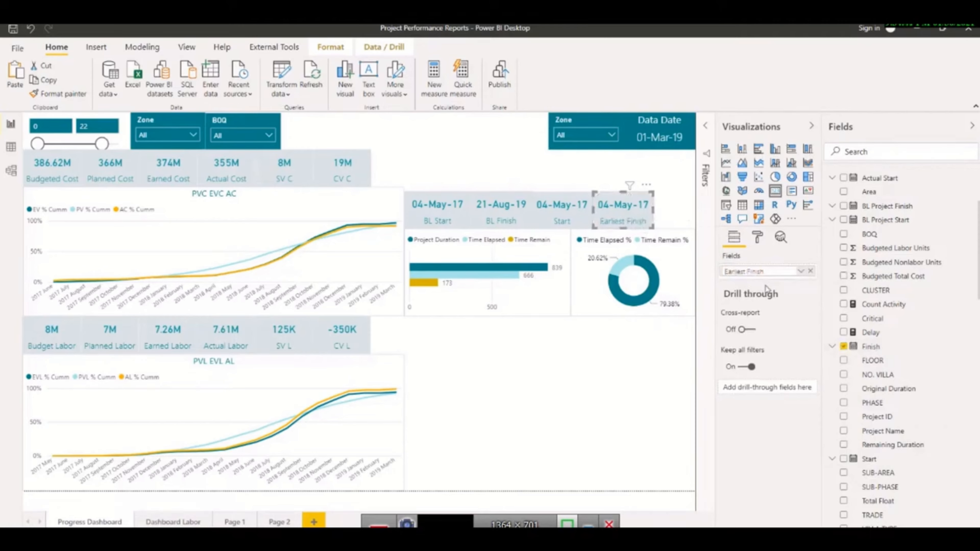
key("BackSpace")
key("BackSpace")
key("BackSpace")
key("BackSpace")
key("BackSpace")
key("Return")
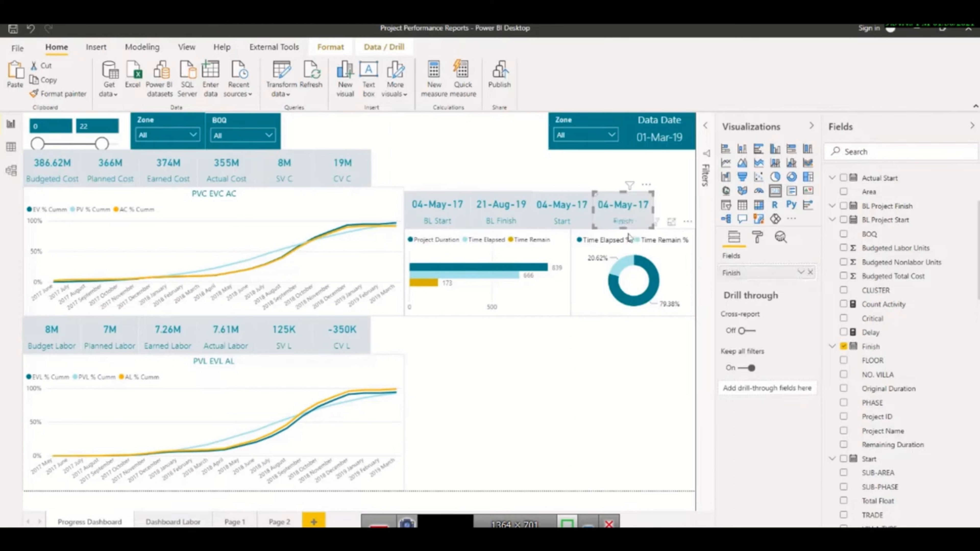
left_click_drag(653, 210, 649, 211)
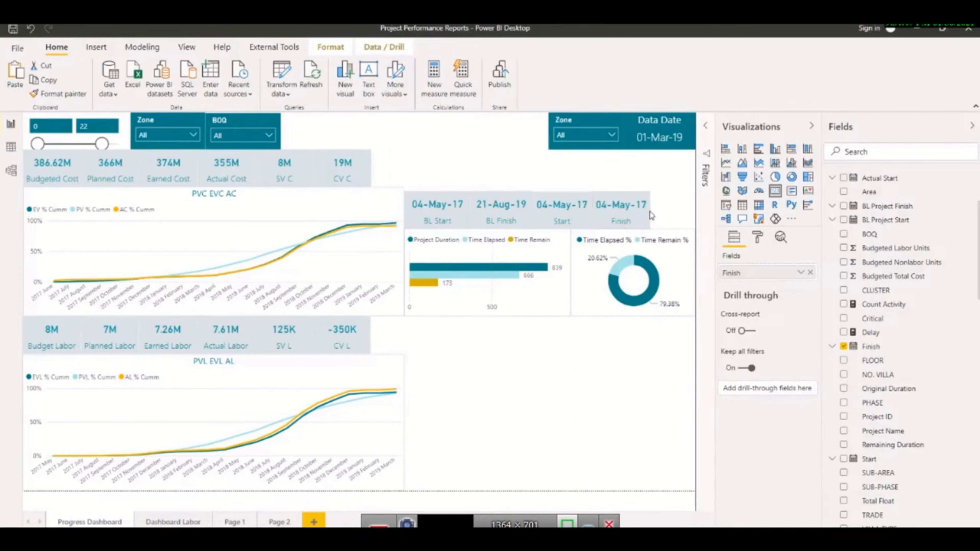
left_click(475, 162)
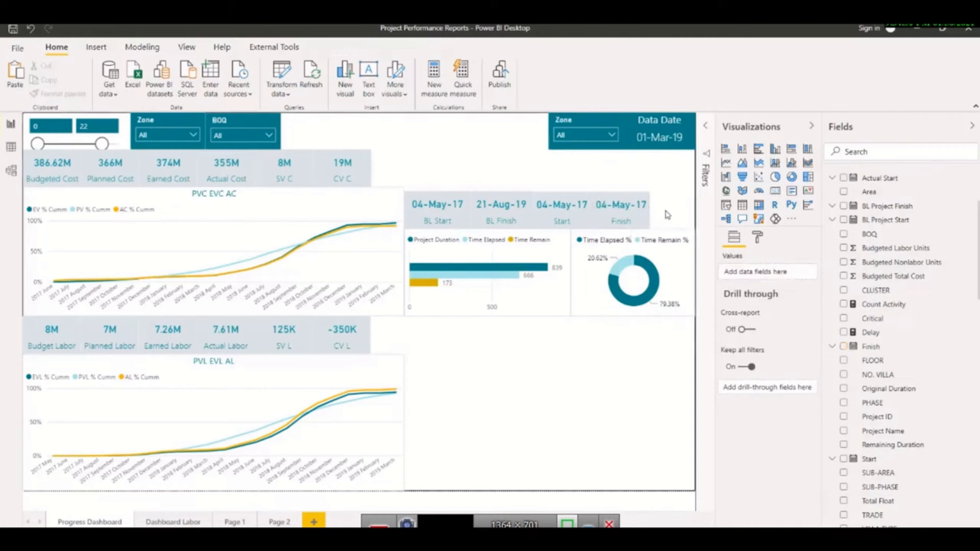
Step: Narrow the BL Start and BL Finish cards slightly and close the gaps between all four date cards
left_click(470, 216)
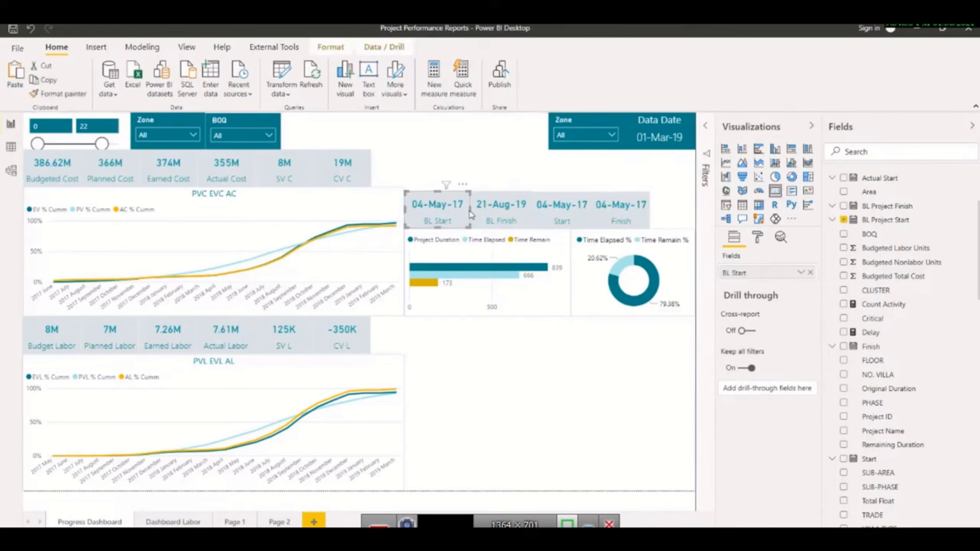
left_click_drag(469, 212, 476, 216)
left_click(483, 215)
left_click(542, 217)
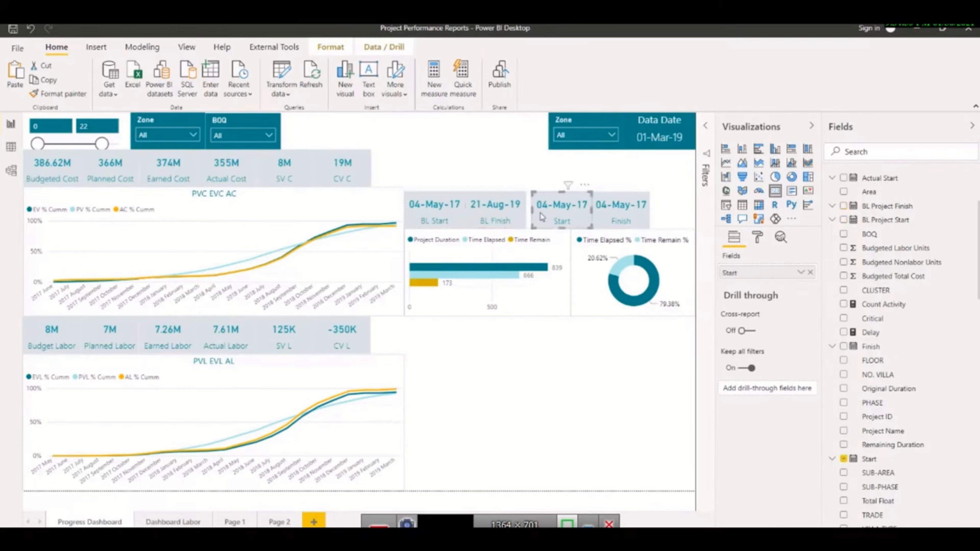
left_click_drag(539, 216, 537, 217)
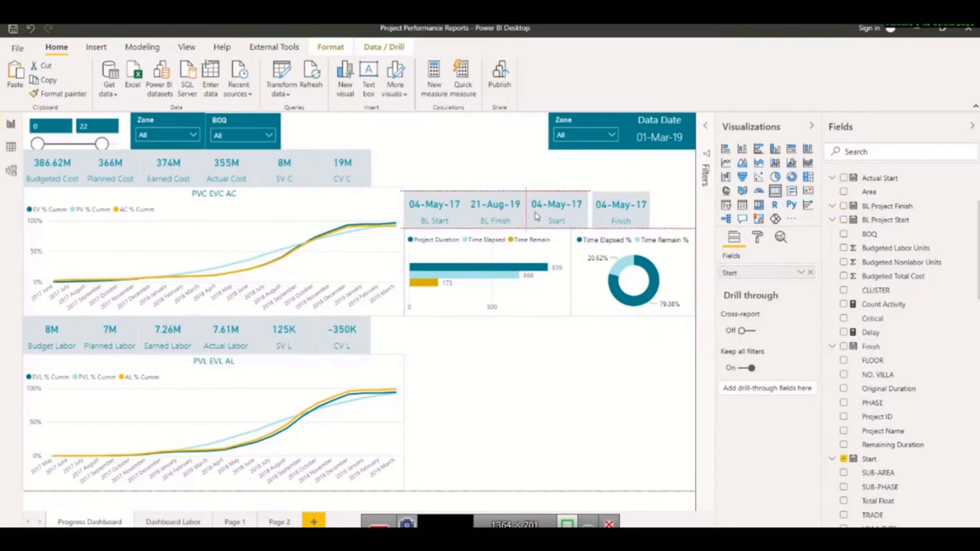
left_click(599, 216)
left_click_drag(601, 216, 595, 217)
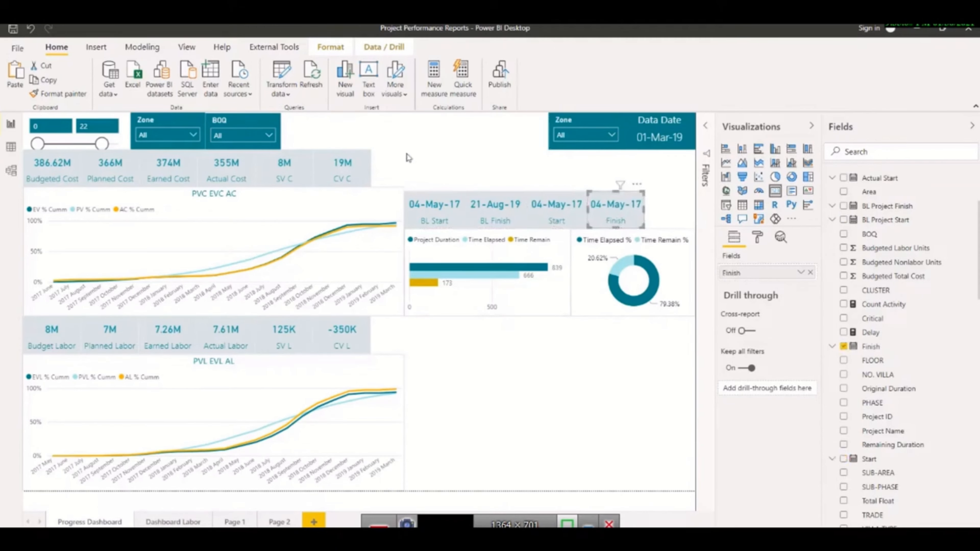
Step: Collapse the Visualizations and Fields panes and show the report page at actual size
left_click(416, 209)
left_click(811, 125)
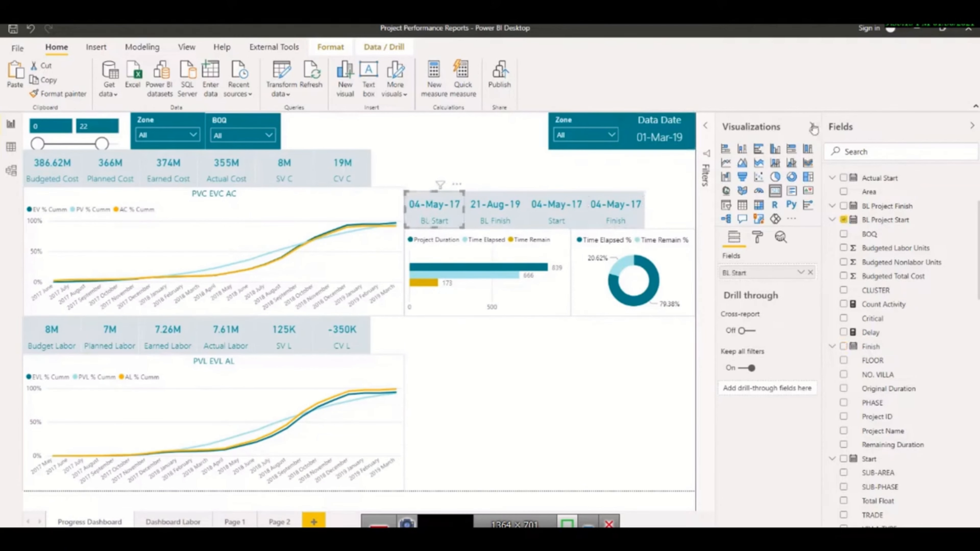
left_click(972, 122)
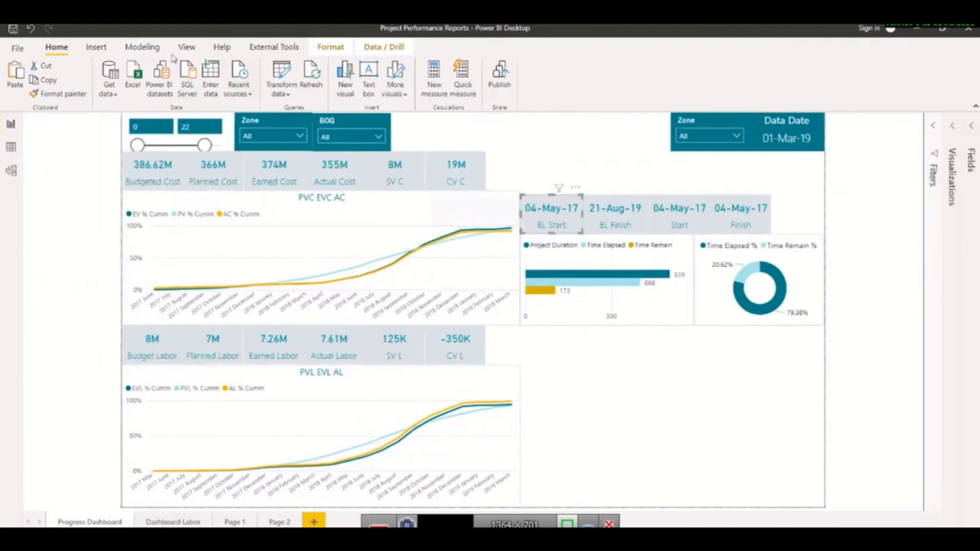
left_click(199, 55)
left_click(311, 93)
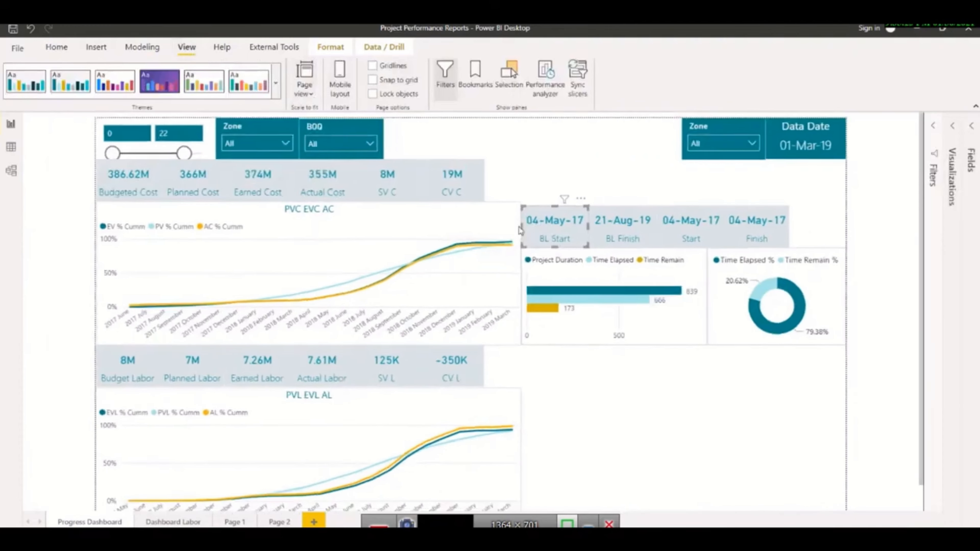
Step: Move the four date cards up slightly so they align with the top of the PVC EVC AC chart
left_click_drag(542, 226, 614, 223)
left_click_drag(674, 227, 674, 222)
left_click_drag(755, 227, 755, 224)
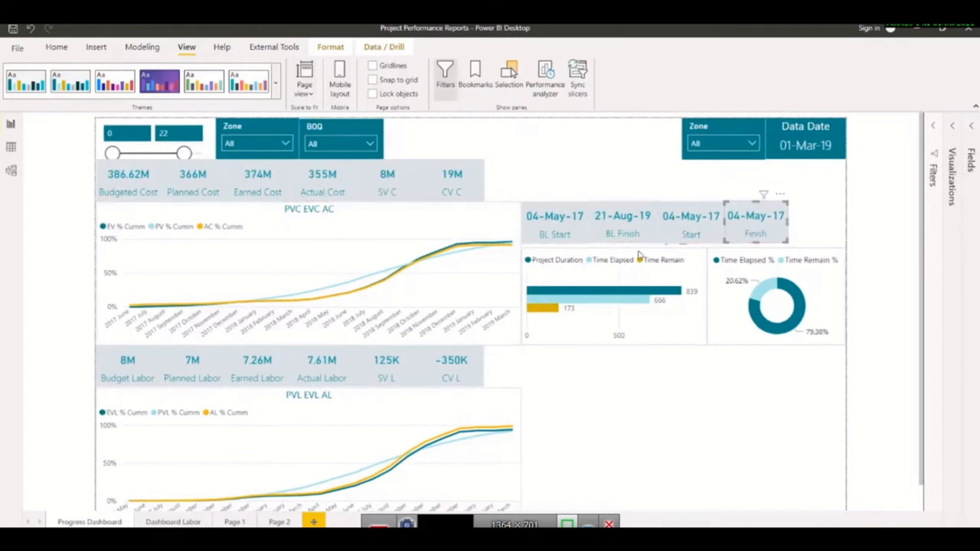
Step: Extend the project duration bar chart and the time percentage donut chart upward to meet the date cards
left_click(622, 254)
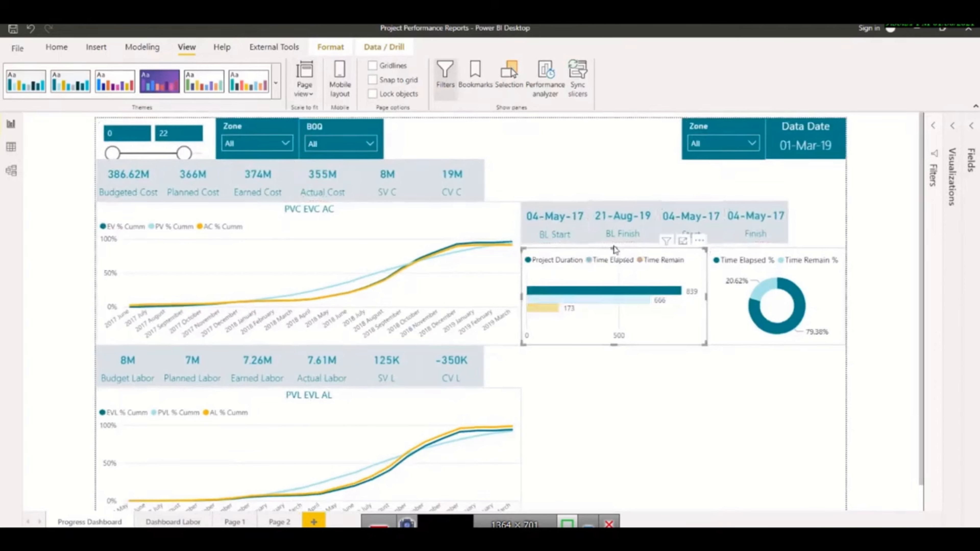
left_click_drag(615, 250, 615, 245)
left_click(778, 255)
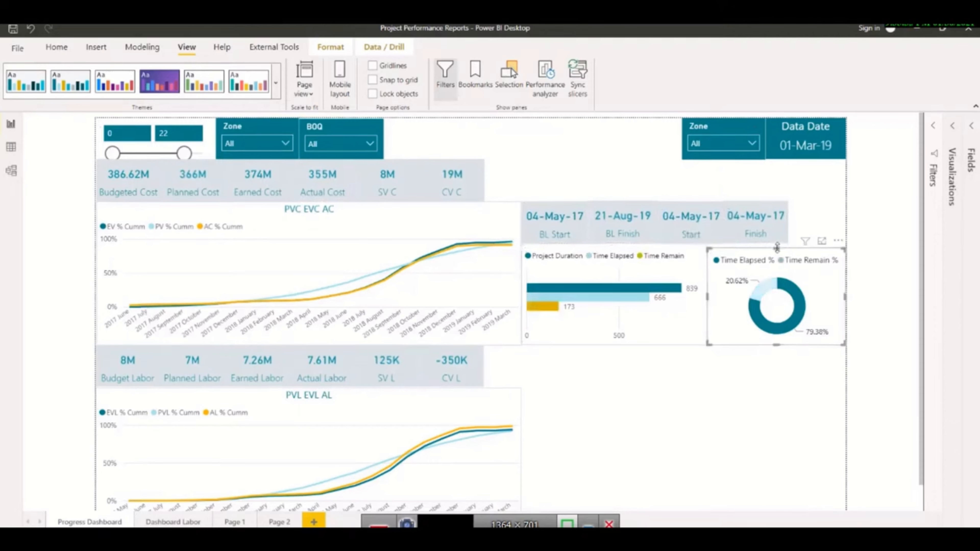
left_click_drag(777, 246, 777, 242)
left_click(810, 222)
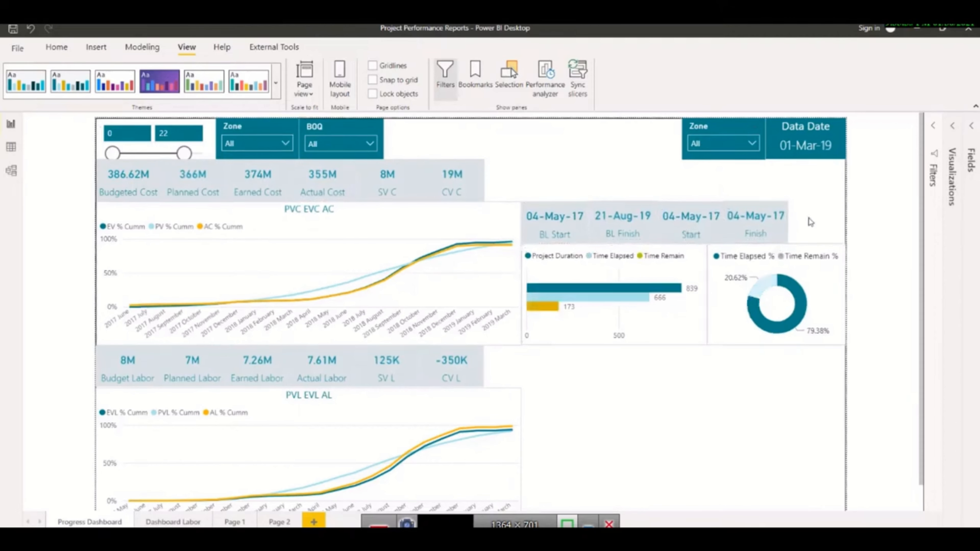
Step: Reopen the Visualizations and Fields panes, fit the page to the window and narrow the Fields pane
left_click(952, 126)
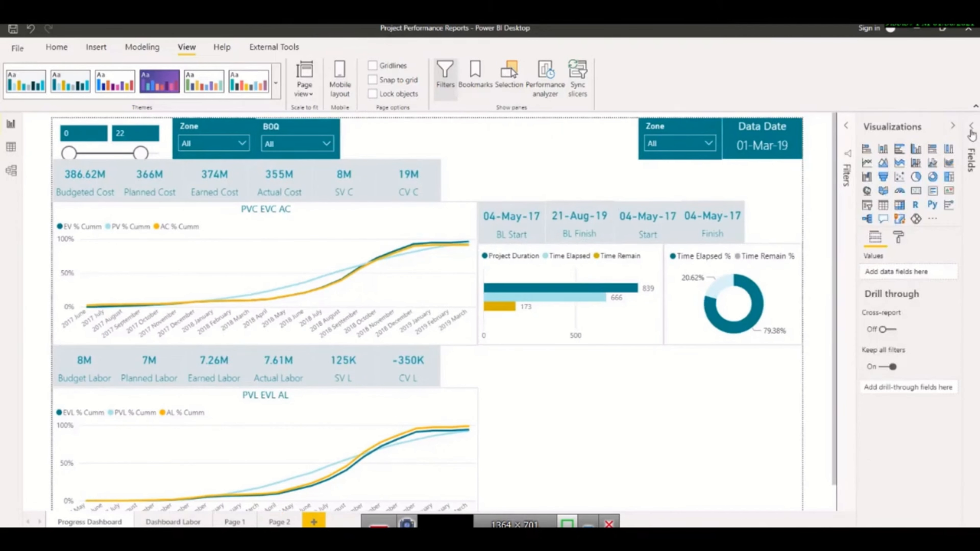
left_click(971, 134)
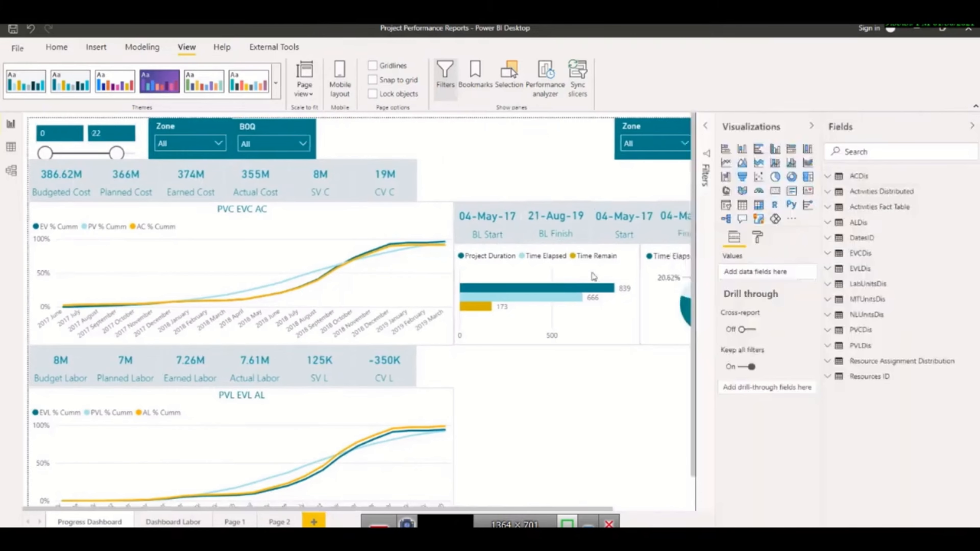
left_click(311, 95)
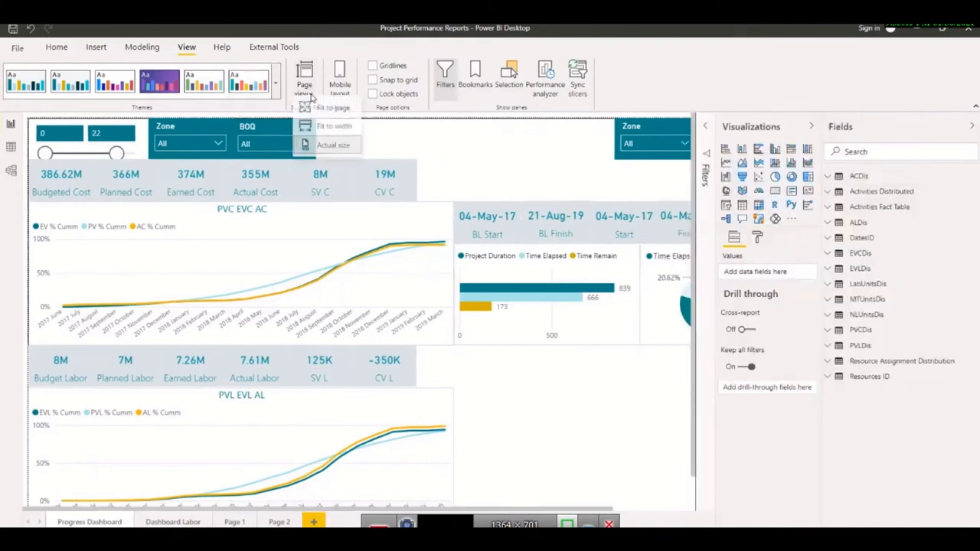
left_click(323, 111)
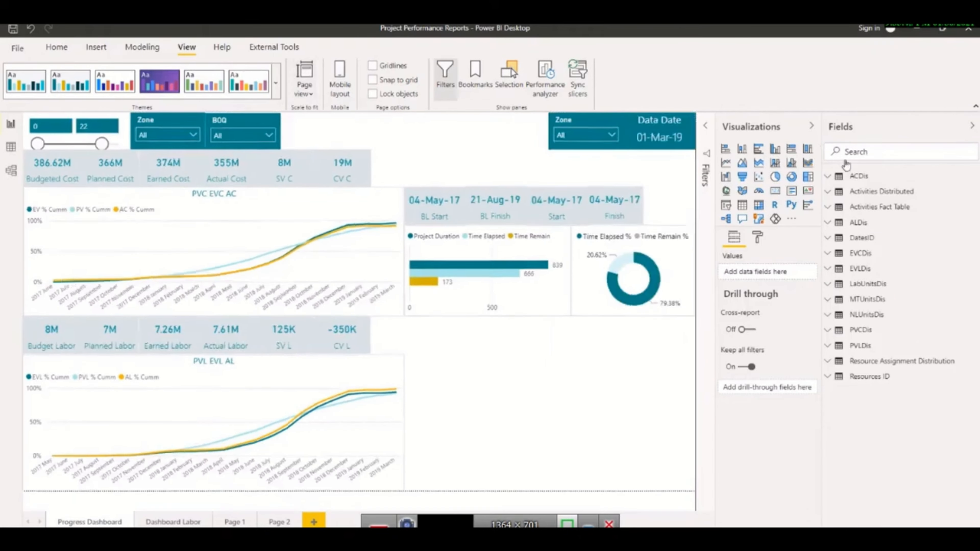
left_click_drag(822, 238, 857, 239)
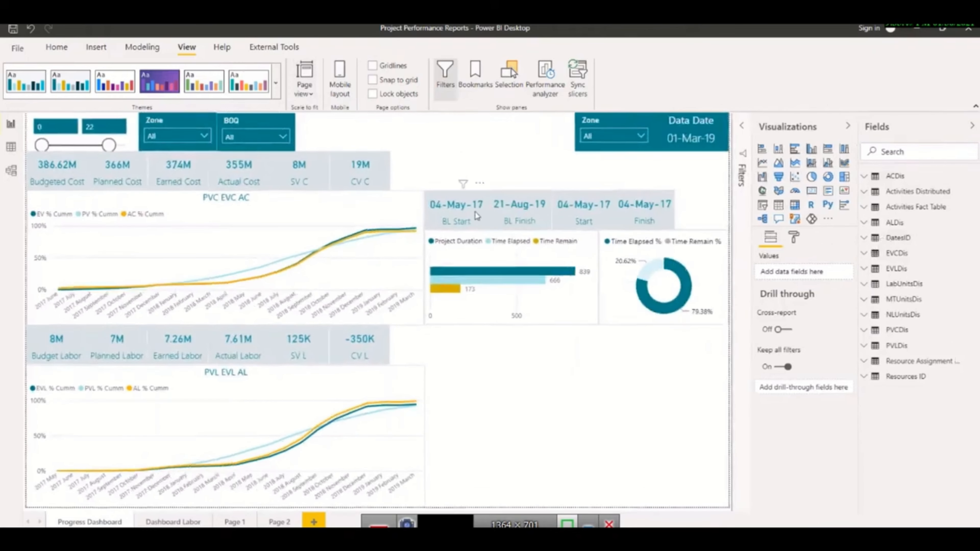
Step: Check the dashboard's response to the Zone filter with Zone-2 and with Zone-3
left_click(205, 136)
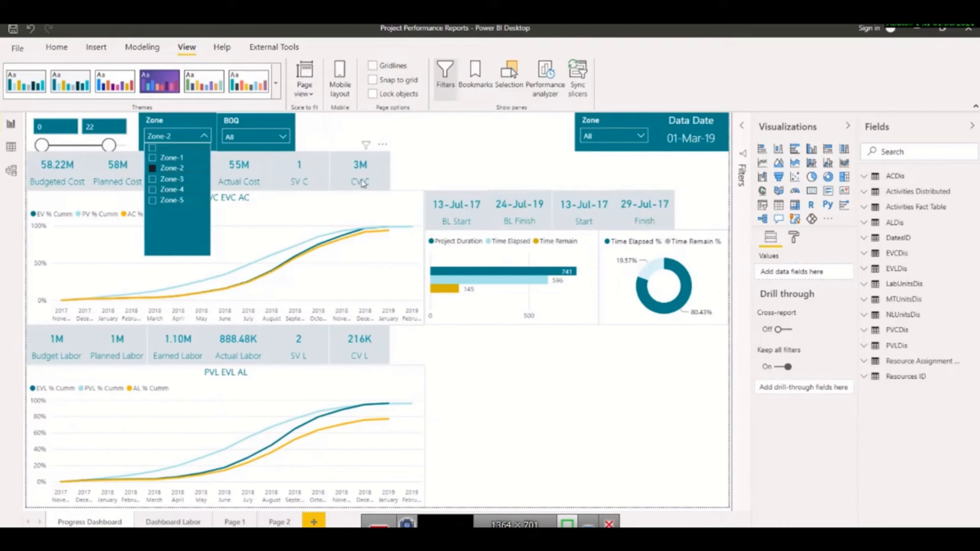
left_click(180, 181)
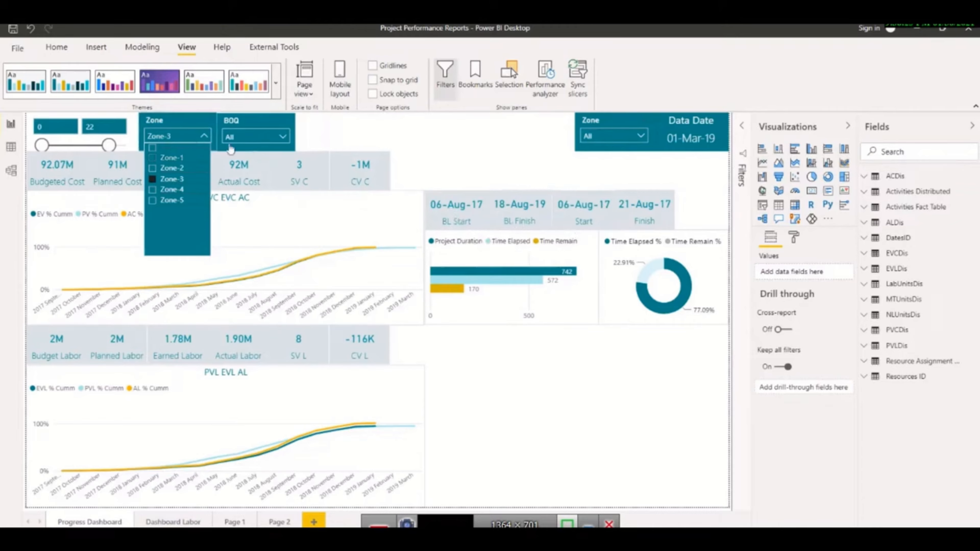
Step: Reset the Zone filter beside the BOQ filter to All
left_click(197, 126)
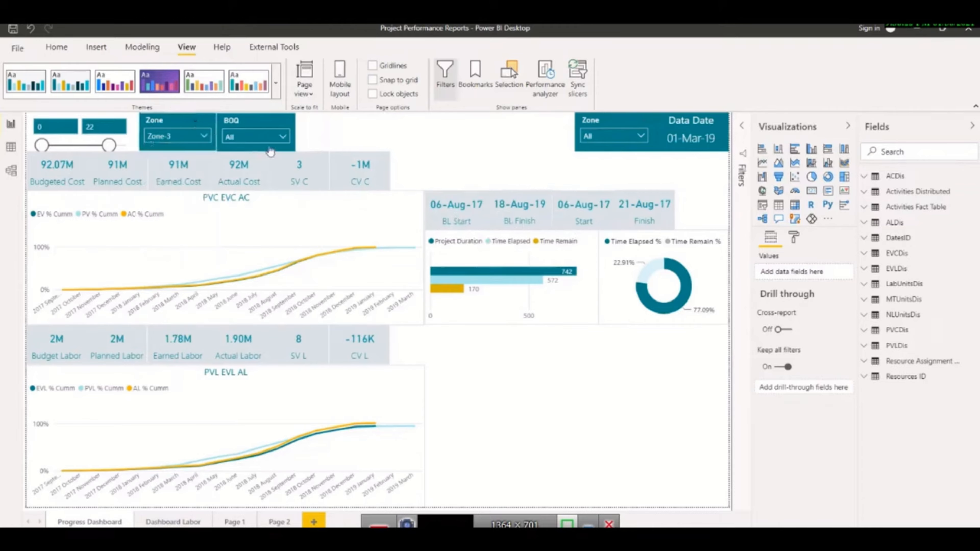
left_click(282, 137)
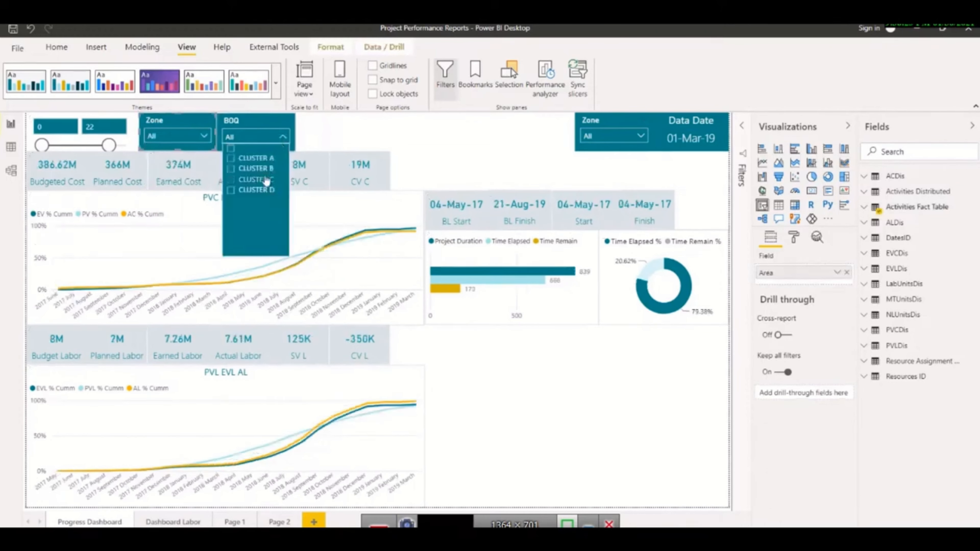
left_click(244, 123)
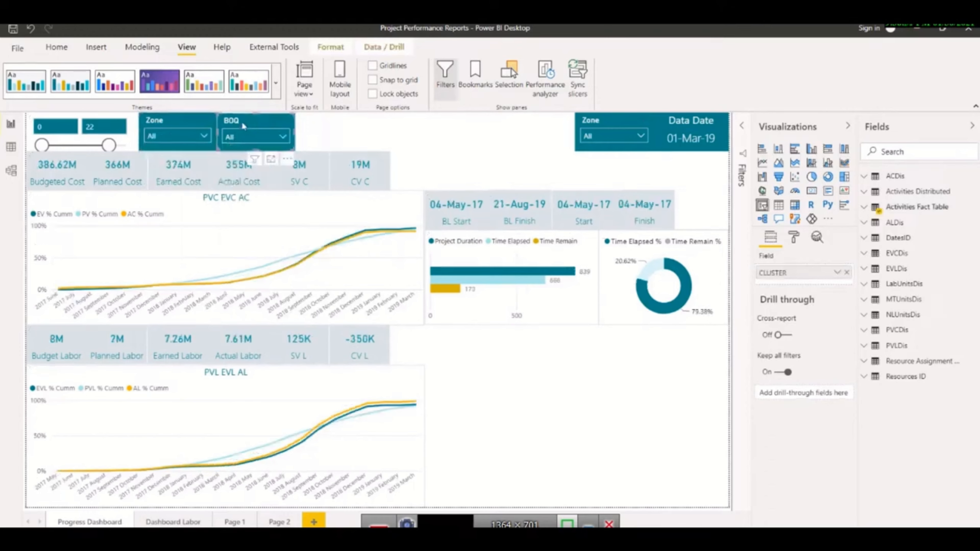
Step: Check the dashboard's response to the BOQ filter with CLUSTER C, including the March 2019 point of the PVL EVL AL chart
left_click(278, 141)
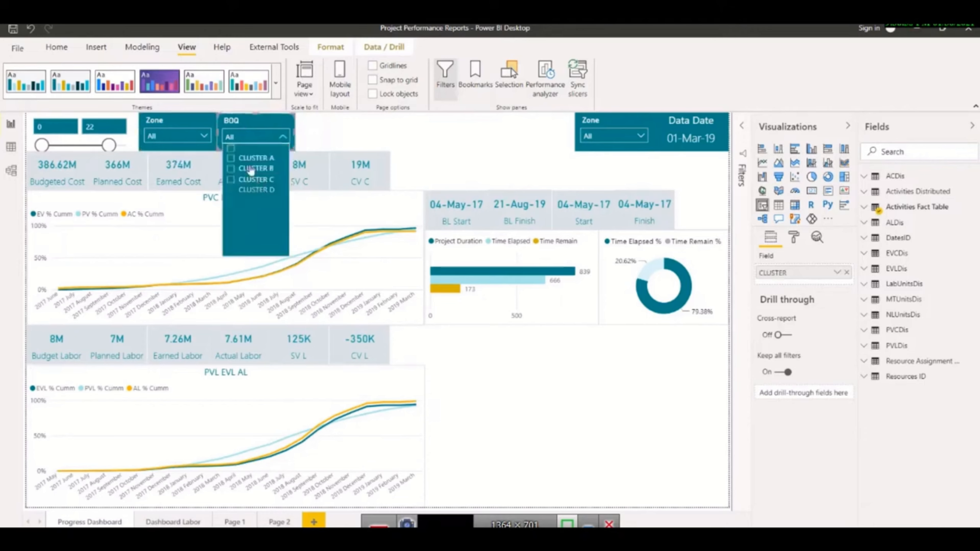
left_click(258, 180)
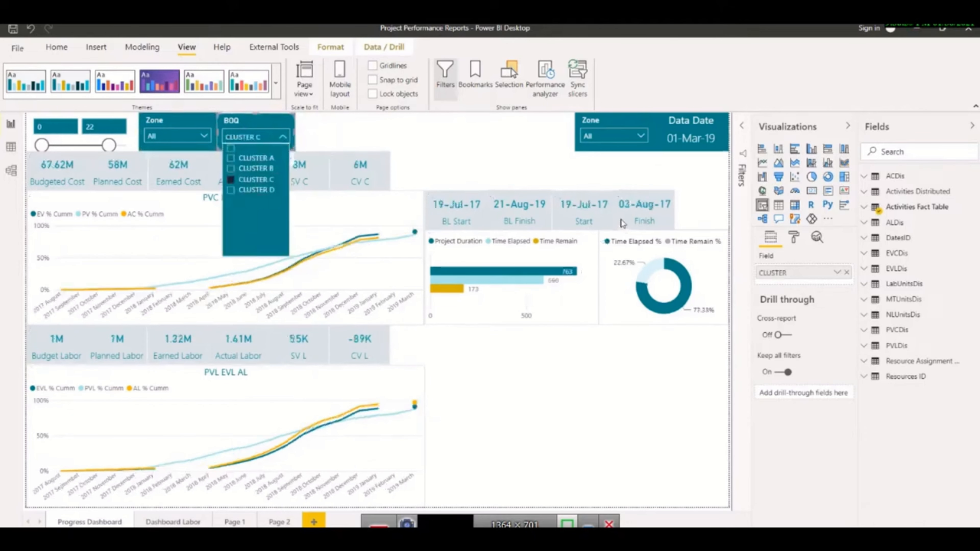
left_click(440, 134)
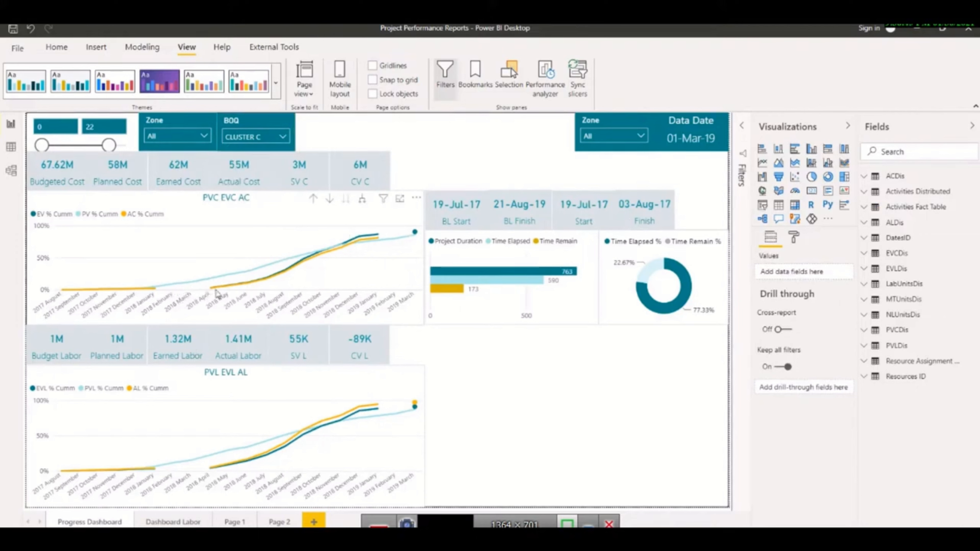
mouse_move(218, 295)
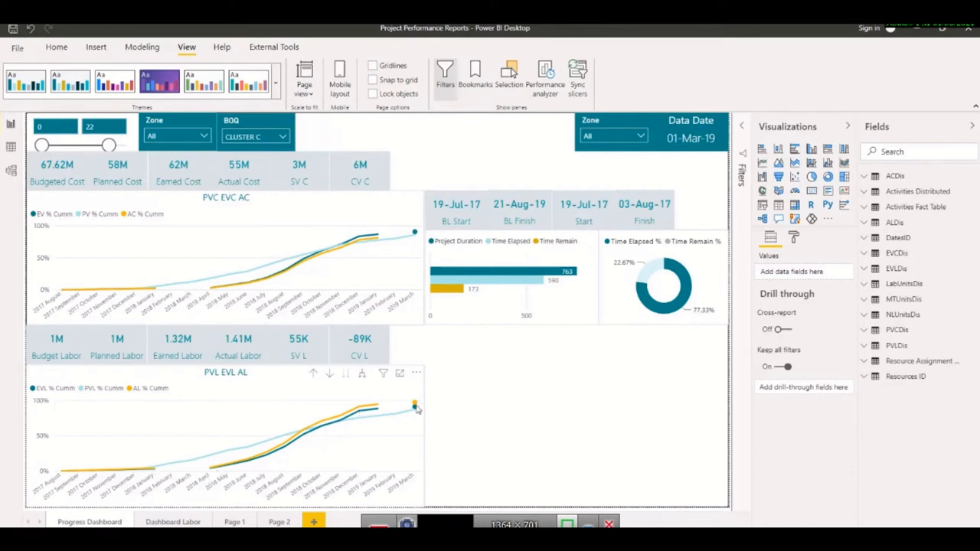
mouse_move(416, 406)
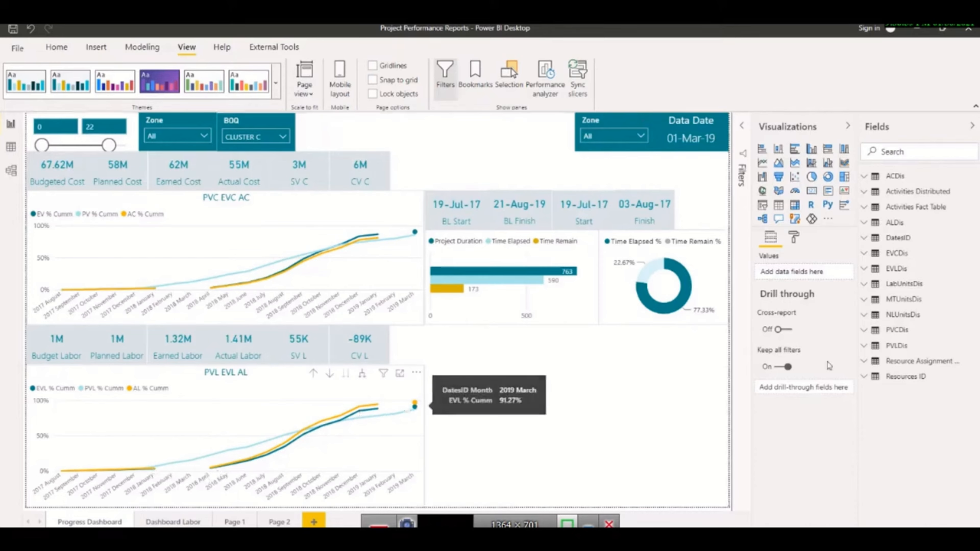
Step: Examine the formulas of the EVLDis % Cumm. and EVLDis Cumm. measures in the EVLDis table, including the BLANK() condition
left_click(863, 273)
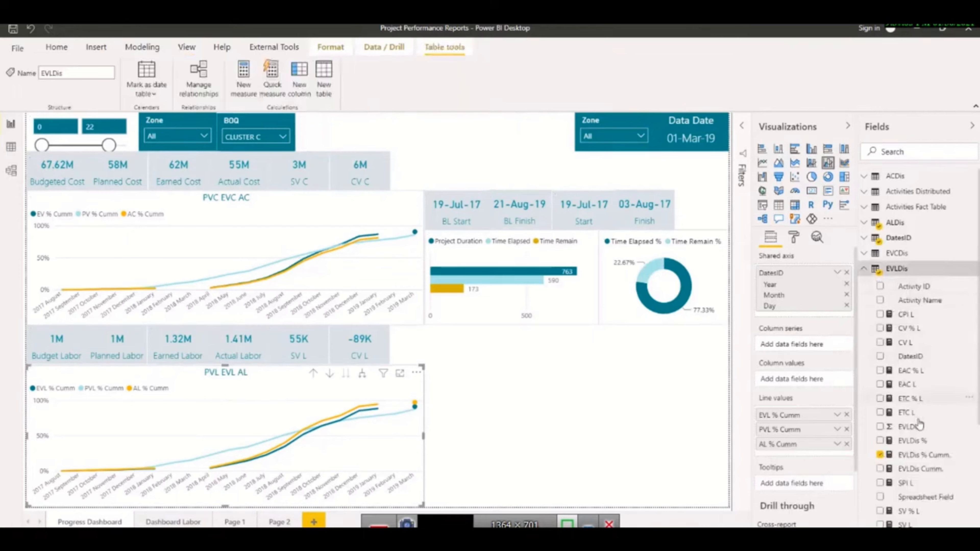
left_click(922, 455)
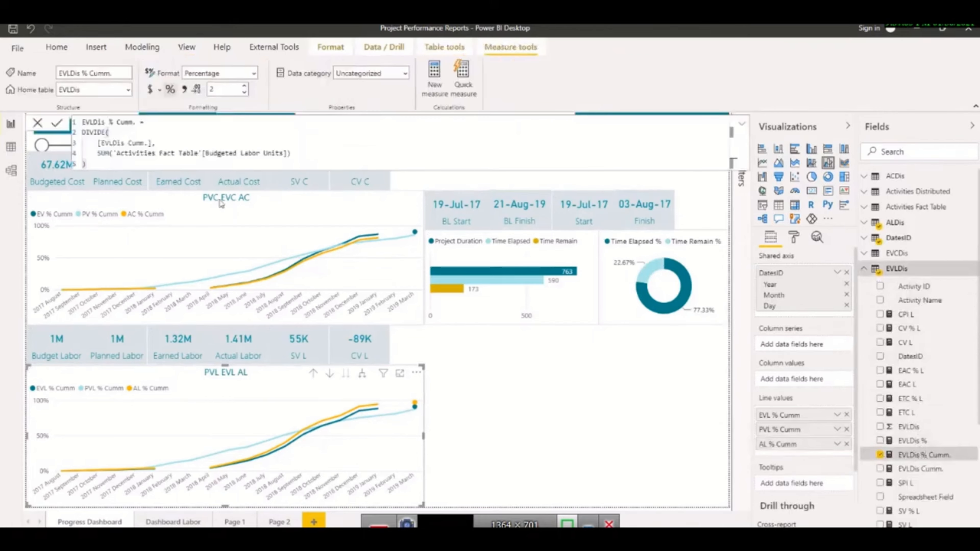
left_click(926, 468)
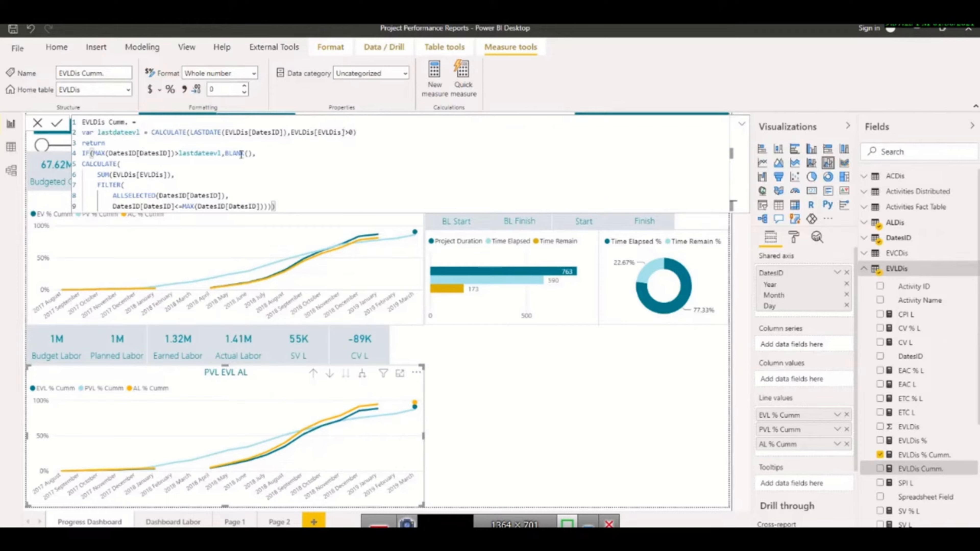
left_click_drag(225, 154, 247, 154)
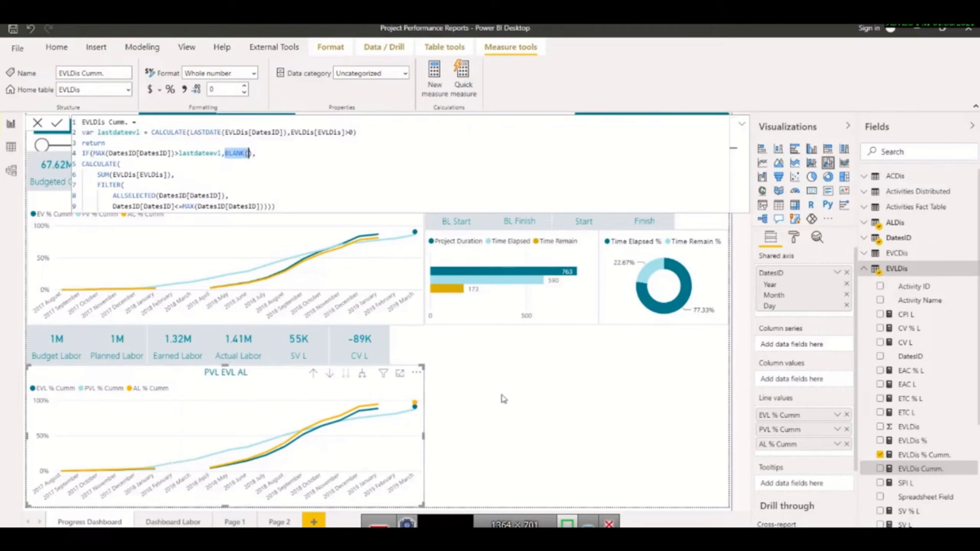
left_click(904, 303)
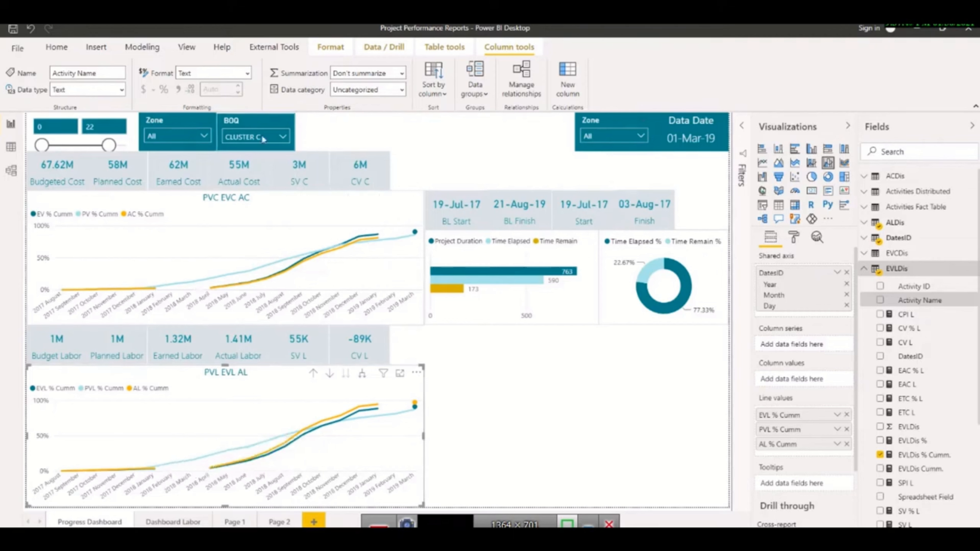
Step: Reset the BOQ filter to All and try the index range slicer with upper limits of 15 and 20
left_click(273, 128)
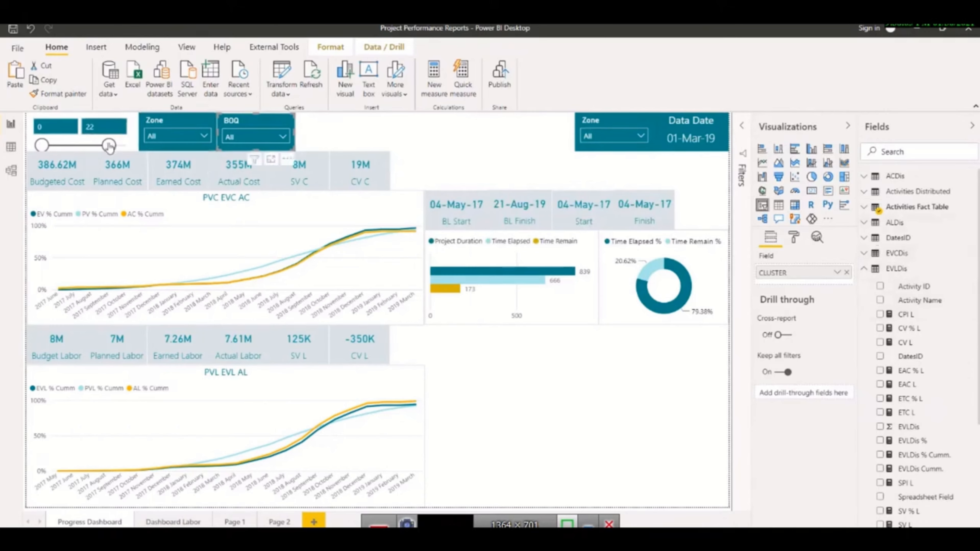
left_click_drag(108, 145, 87, 146)
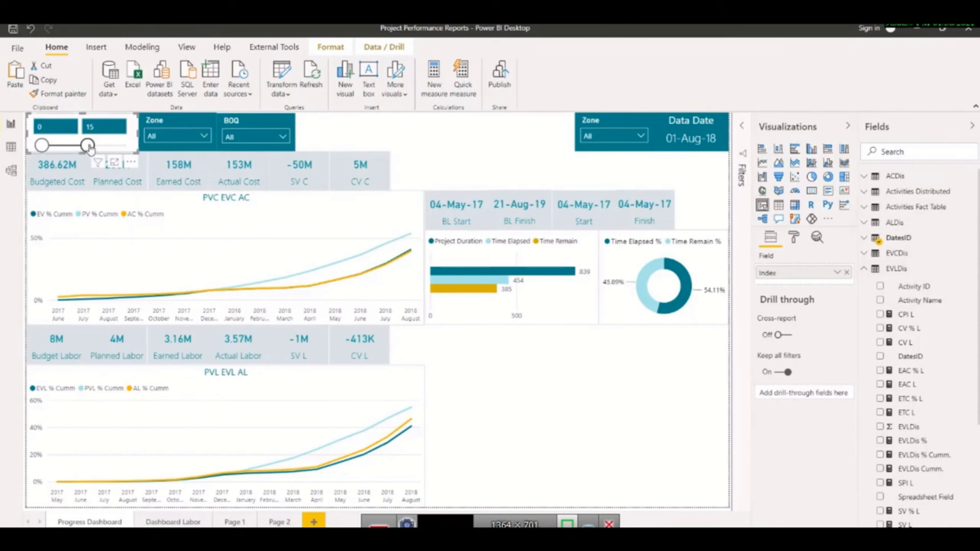
left_click_drag(90, 148, 106, 147)
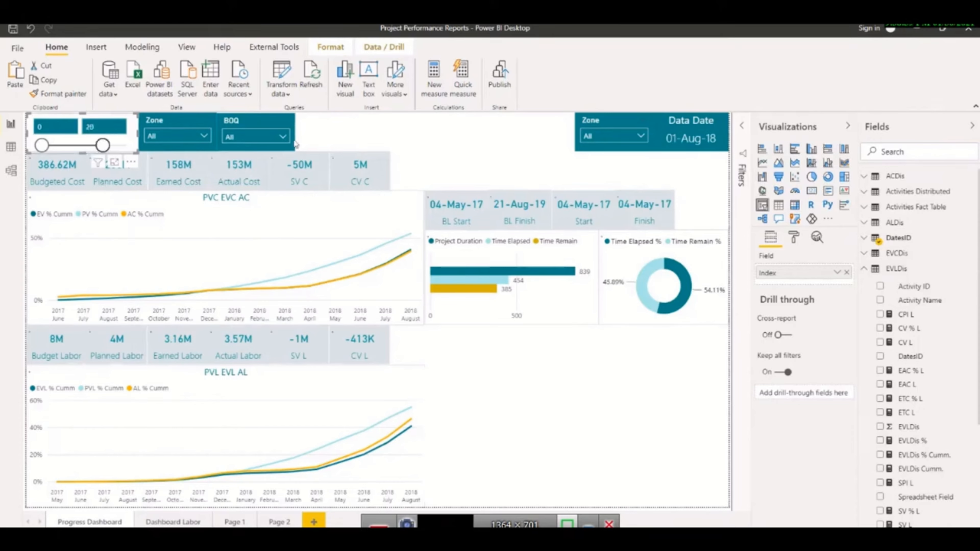